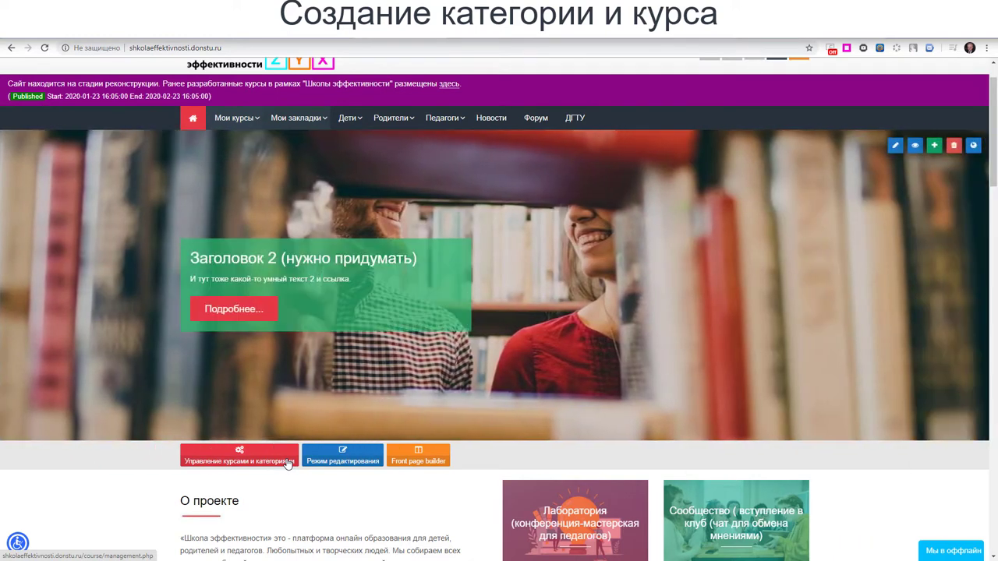
Log out of the site and sign back in with the saved account login and password.
{"action": "scroll", "coordinate": [288, 463], "scroll_direction": "up", "scroll_amount": 1}
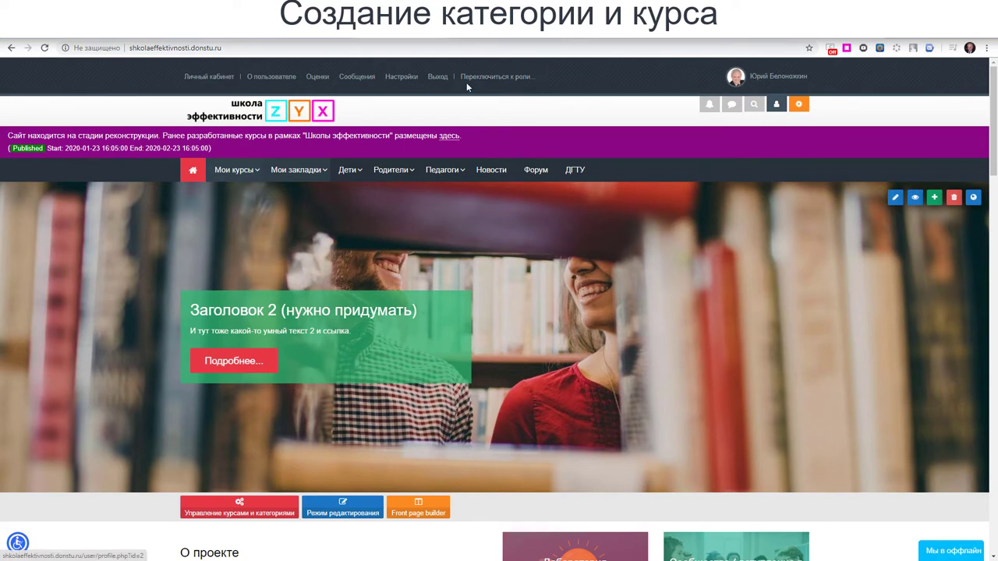
{"action": "left_click", "coordinate": [440, 78]}
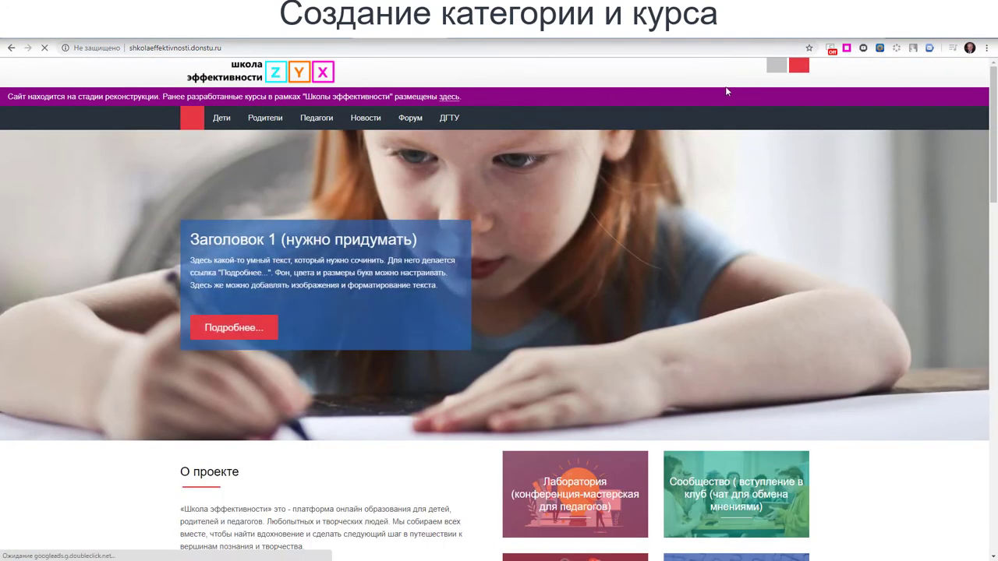
{"action": "left_click", "coordinate": [802, 68]}
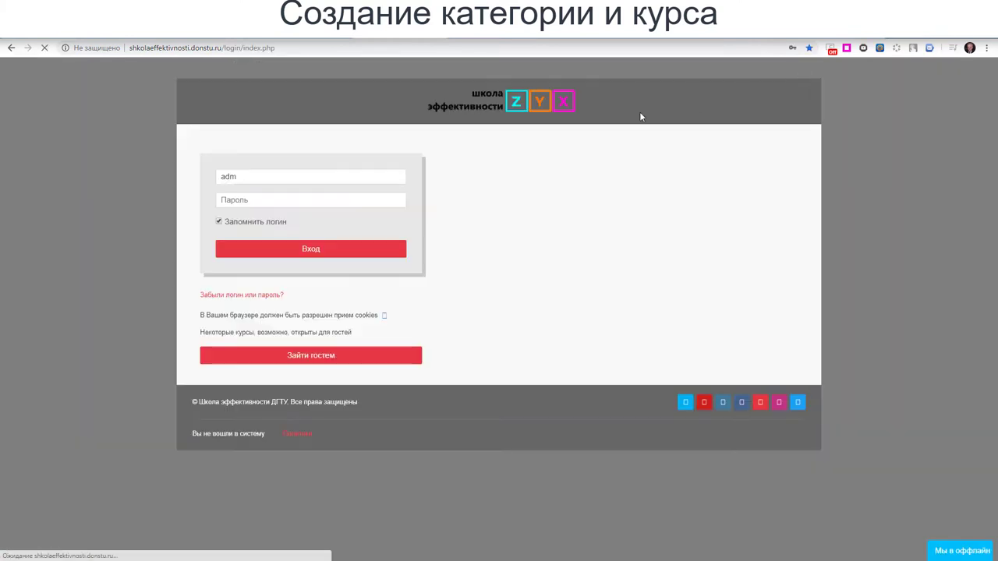
{"action": "left_click", "coordinate": [241, 176]}
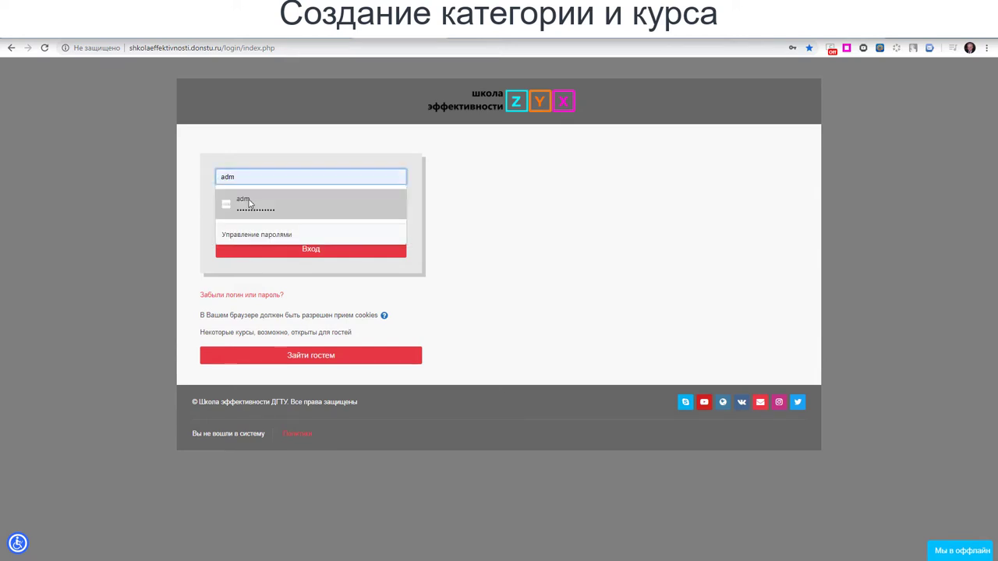
{"action": "left_click", "coordinate": [249, 204]}
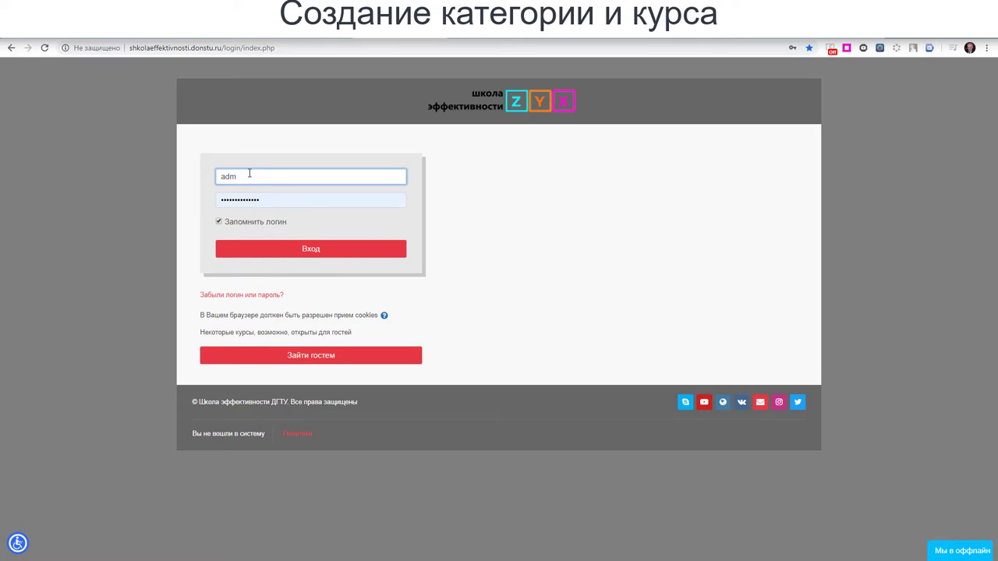
{"action": "left_click", "coordinate": [299, 254]}
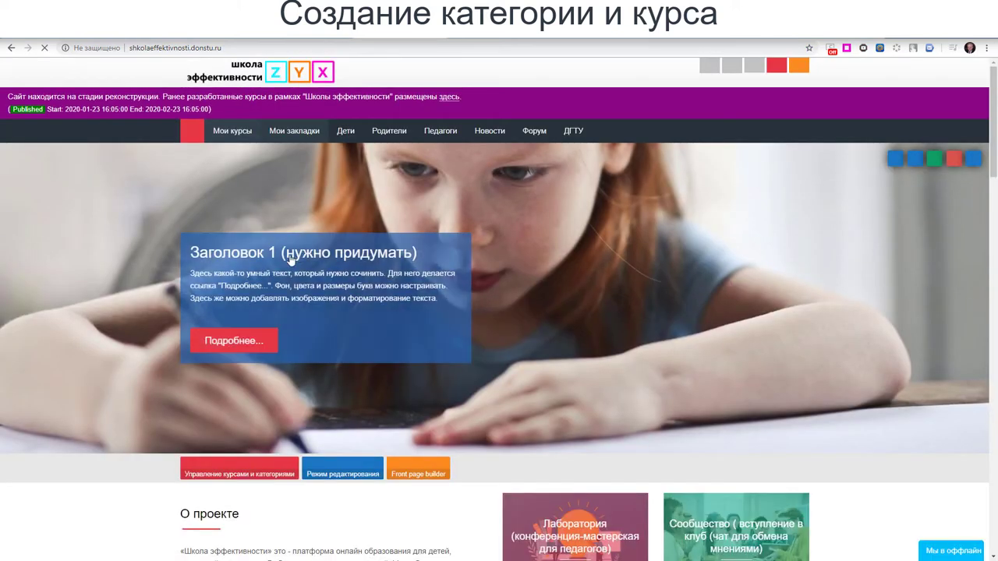
Open course and category management and review the existing categories alongside the Дети and Родители site menus.
{"action": "scroll", "coordinate": [448, 281], "scroll_direction": "down", "scroll_amount": 2}
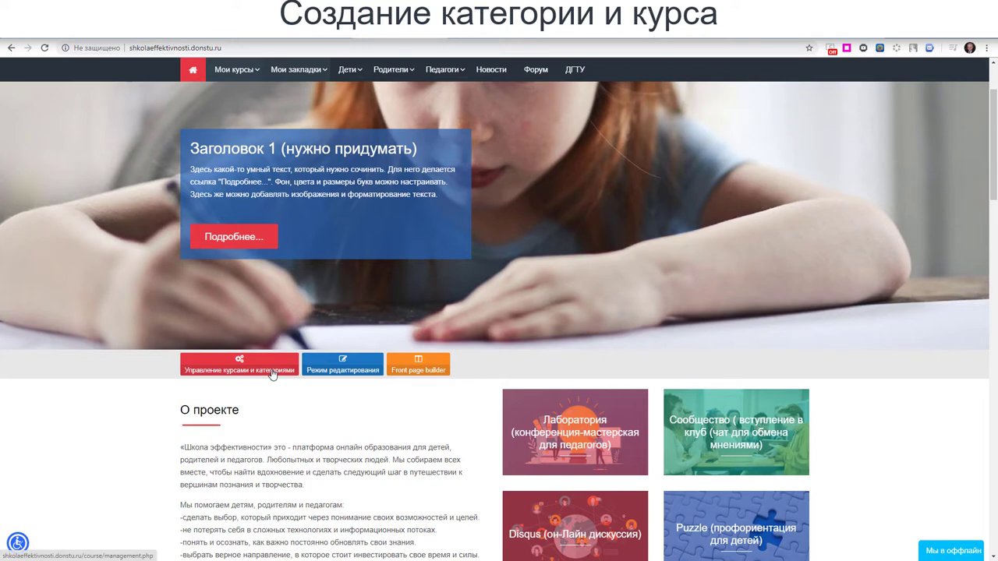
{"action": "scroll", "coordinate": [273, 376], "scroll_direction": "down", "scroll_amount": 1}
{"action": "scroll", "coordinate": [273, 376], "scroll_direction": "down", "scroll_amount": 2}
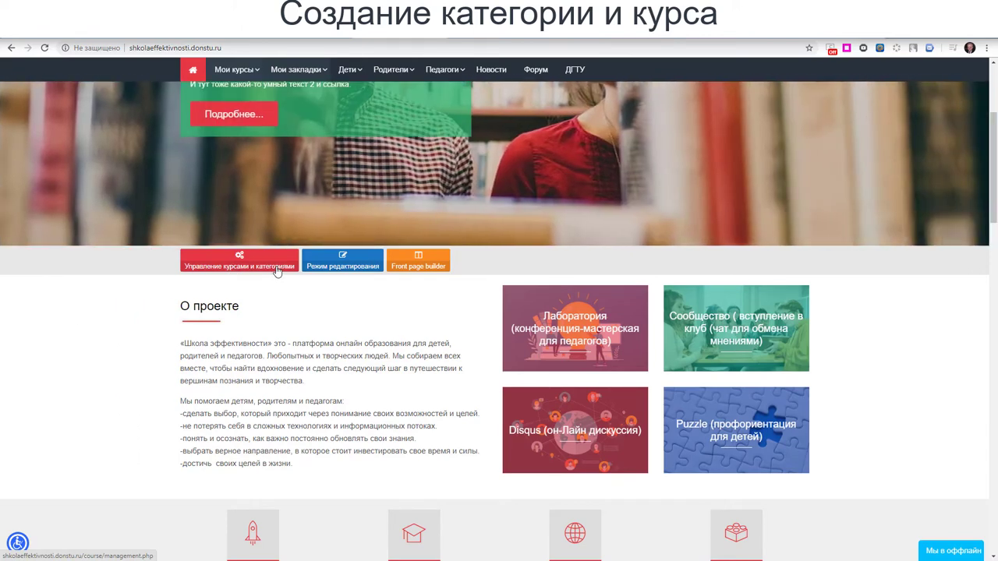
{"action": "left_click", "coordinate": [277, 267]}
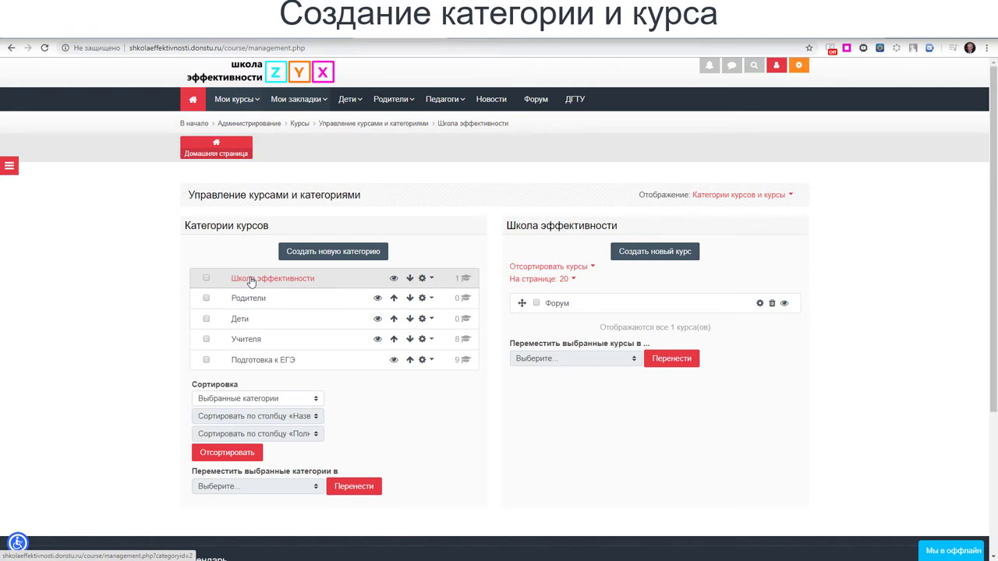
{"action": "scroll", "coordinate": [166, 253], "scroll_direction": "down", "scroll_amount": 1}
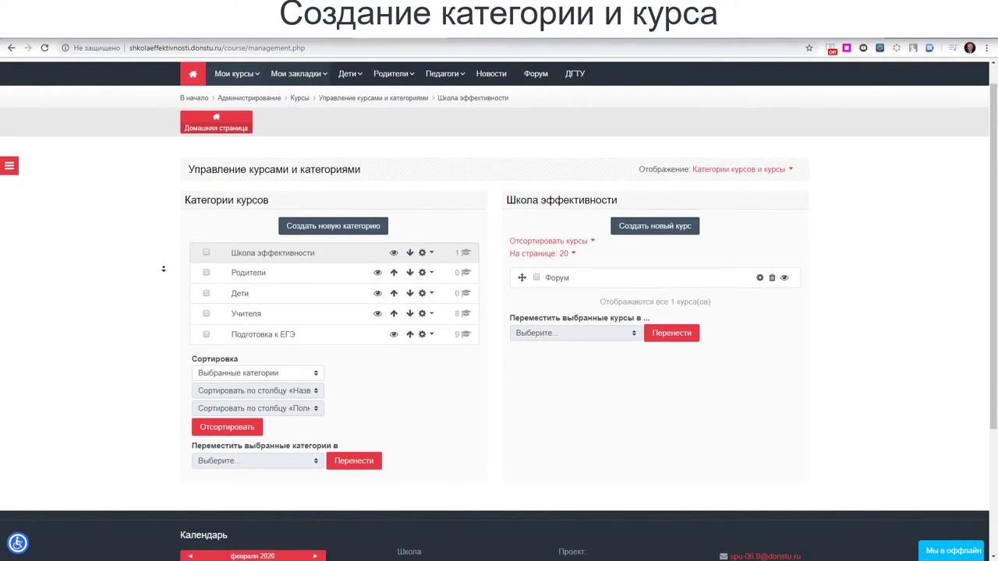
{"action": "scroll", "coordinate": [163, 268], "scroll_direction": "down", "scroll_amount": 1}
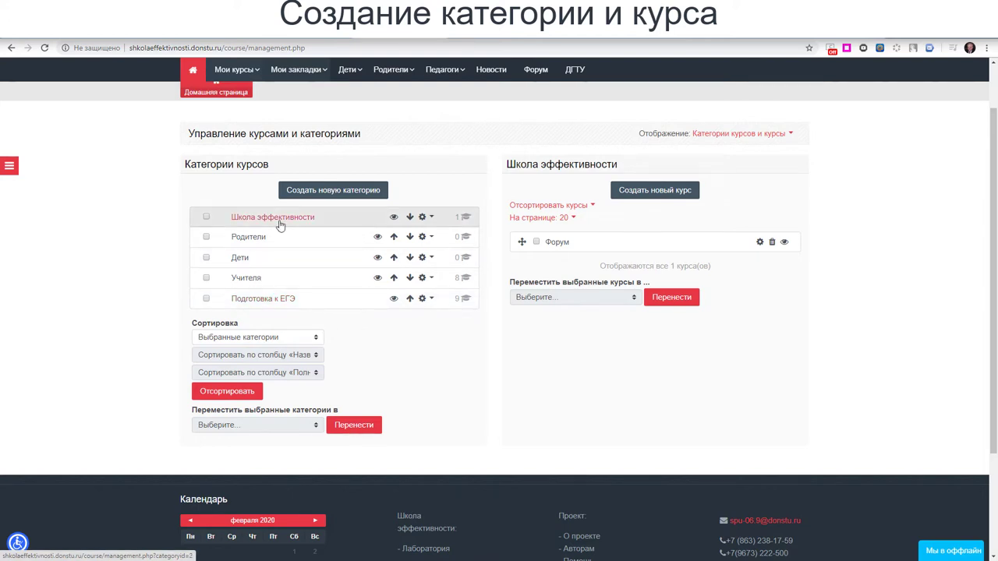
{"action": "mouse_move", "coordinate": [350, 73]}
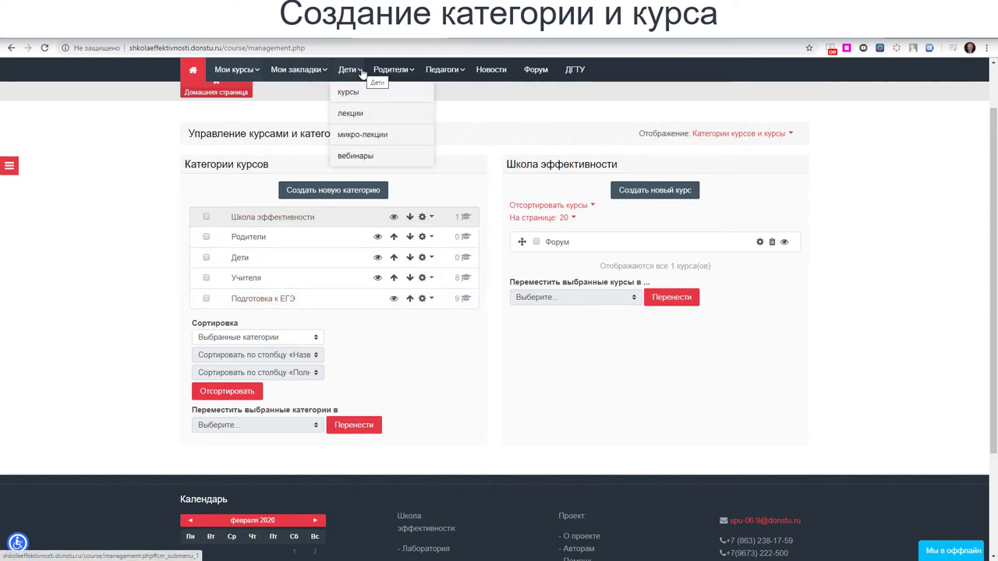
{"action": "mouse_move", "coordinate": [391, 75]}
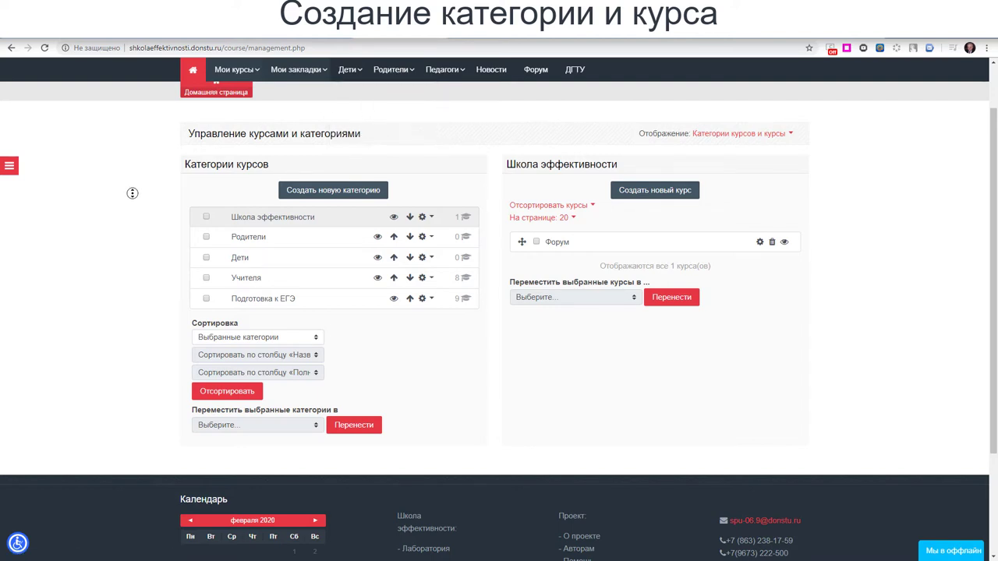
{"action": "scroll", "coordinate": [133, 197], "scroll_direction": "up", "scroll_amount": 1}
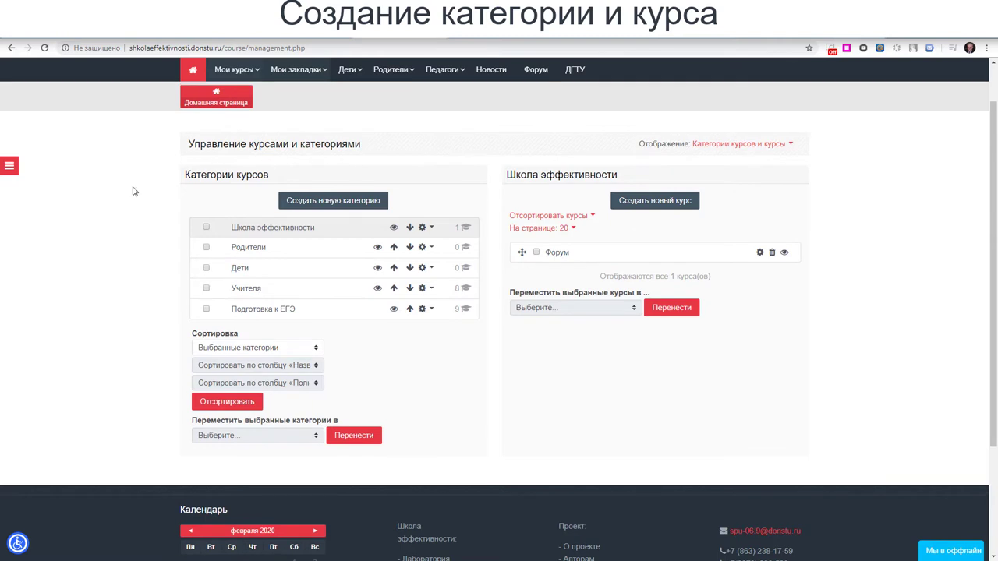
Start a new course category with name Разное, identification number Разное and description "Обсуждение разных вопросов".
{"action": "left_click", "coordinate": [326, 204]}
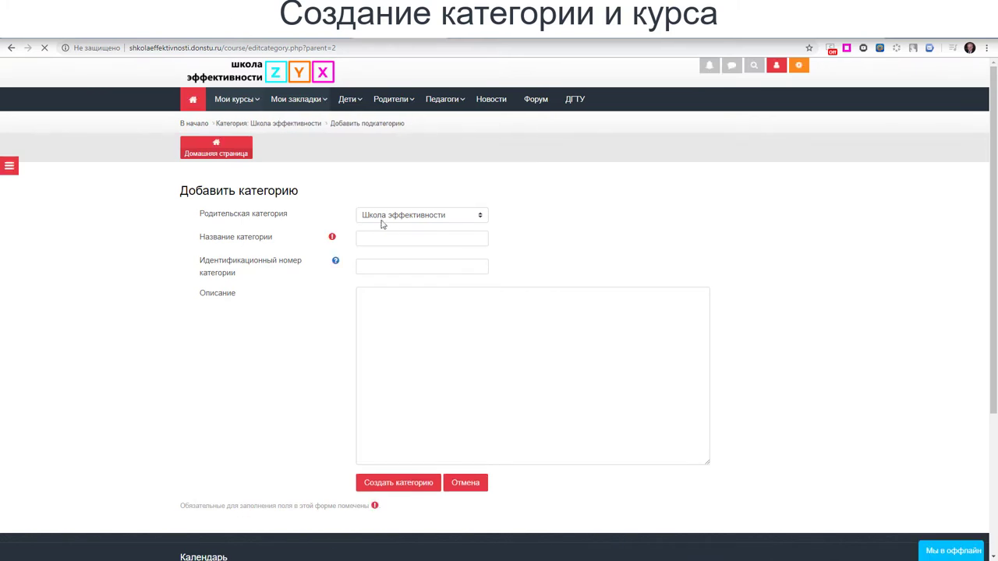
{"action": "left_click", "coordinate": [372, 239]}
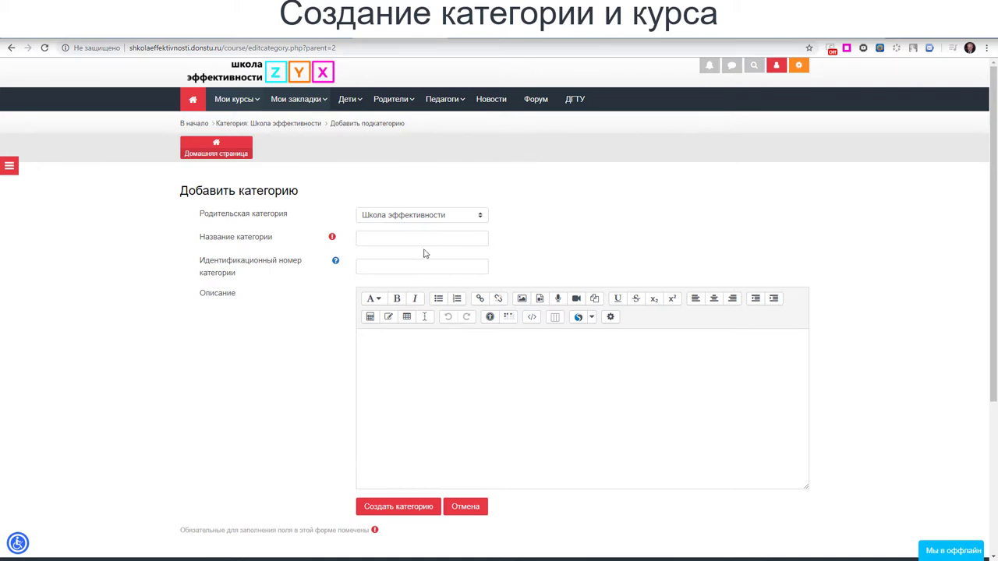
{"action": "left_click", "coordinate": [360, 238]}
{"action": "type", "text": "Н"}
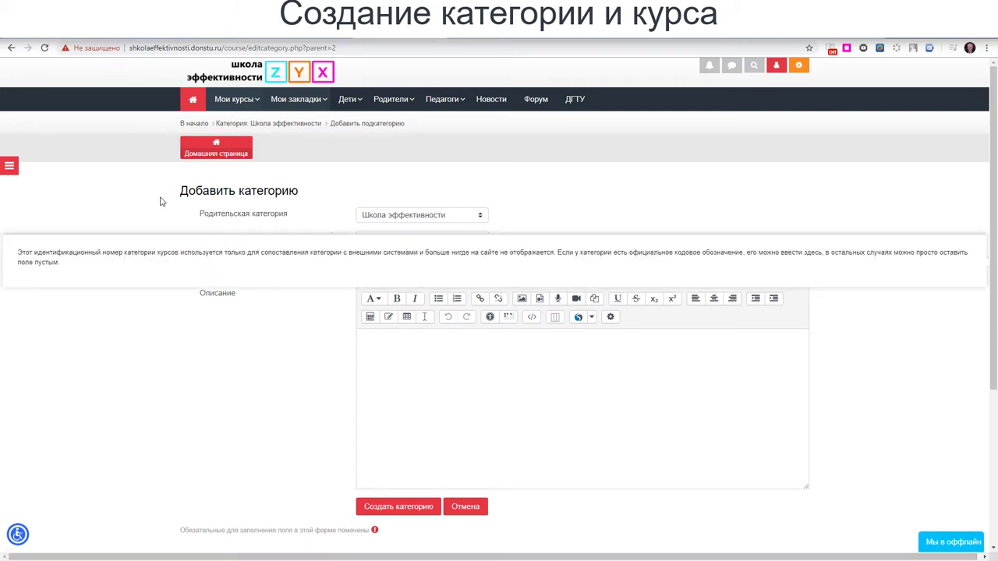
{"action": "left_click", "coordinate": [414, 271]}
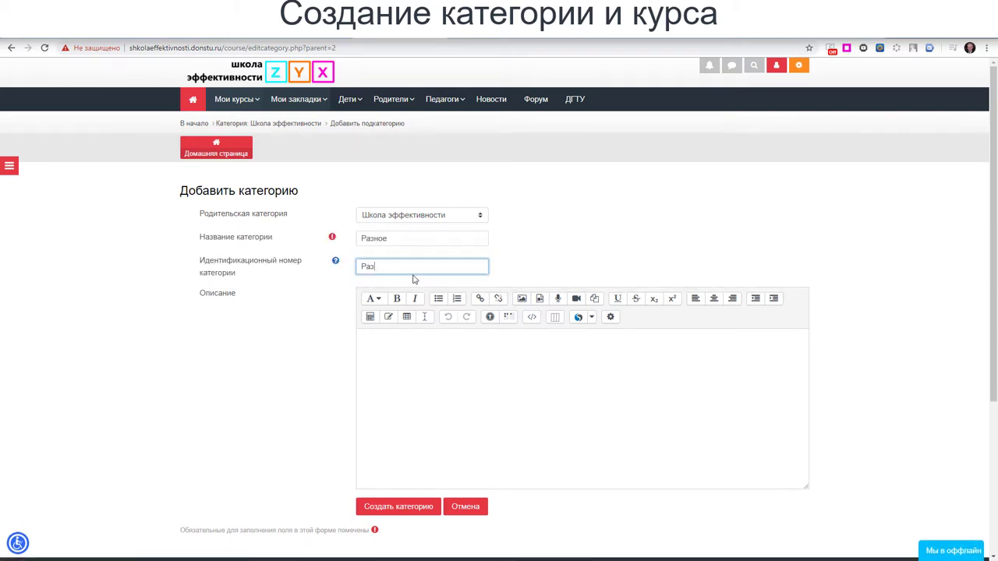
{"action": "left_click", "coordinate": [393, 351]}
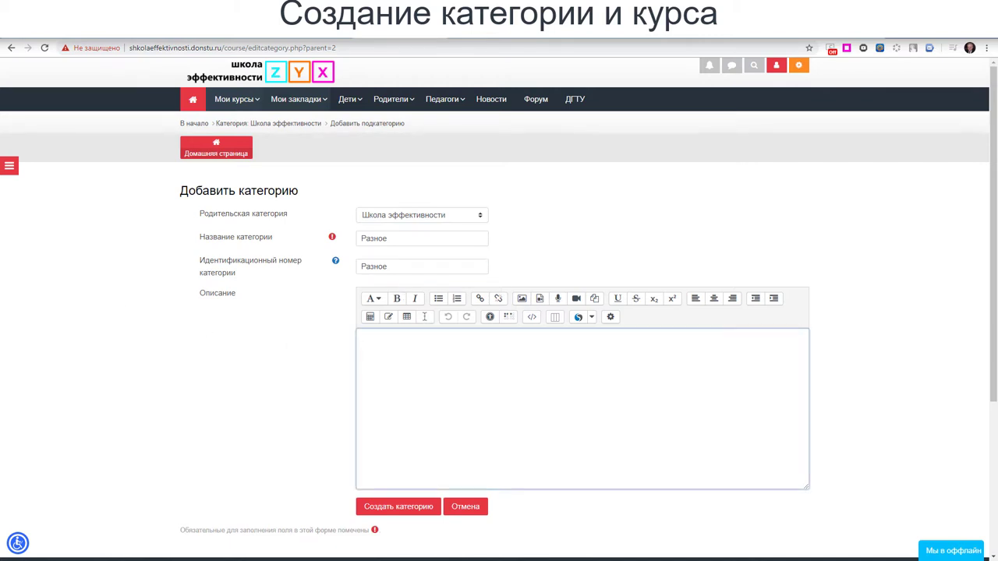
{"action": "type", "text": "Обсуждение разных вопросов"}
Switch the new category's parent to Верхний уровень and return it to Школа эффективности.
{"action": "scroll", "coordinate": [526, 376], "scroll_direction": "down", "scroll_amount": 2}
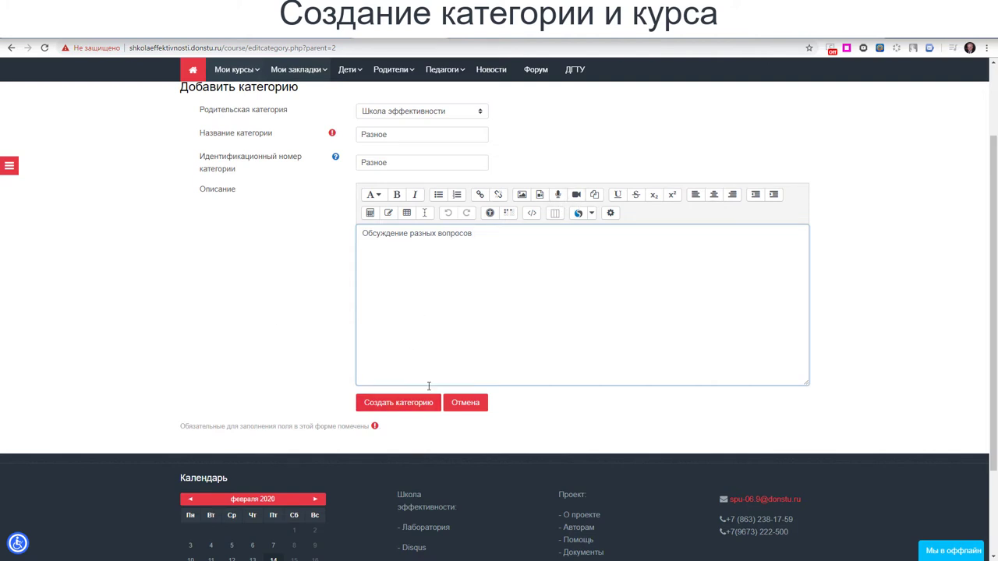
{"action": "middle_click", "coordinate": [293, 348]}
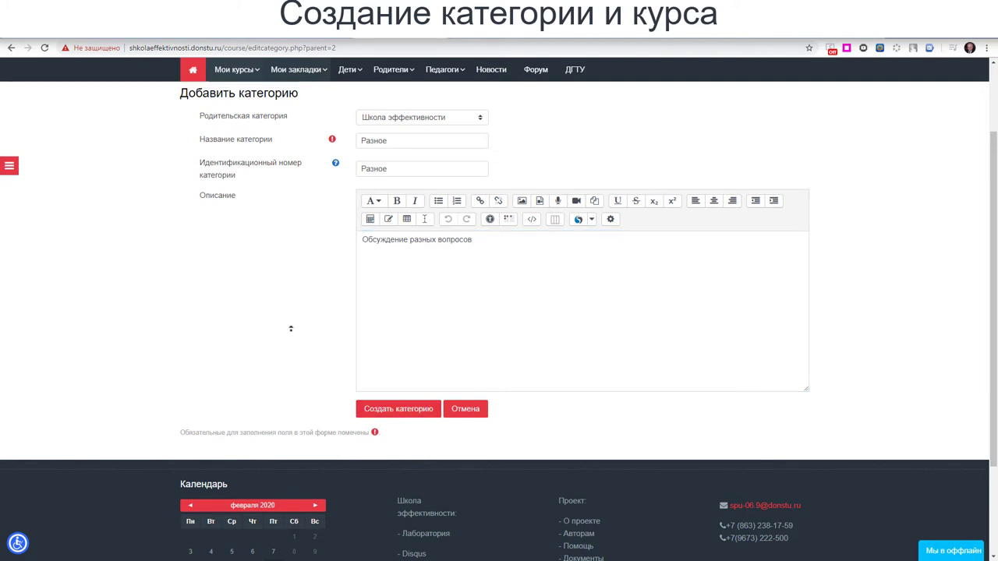
{"action": "left_click", "coordinate": [478, 141]}
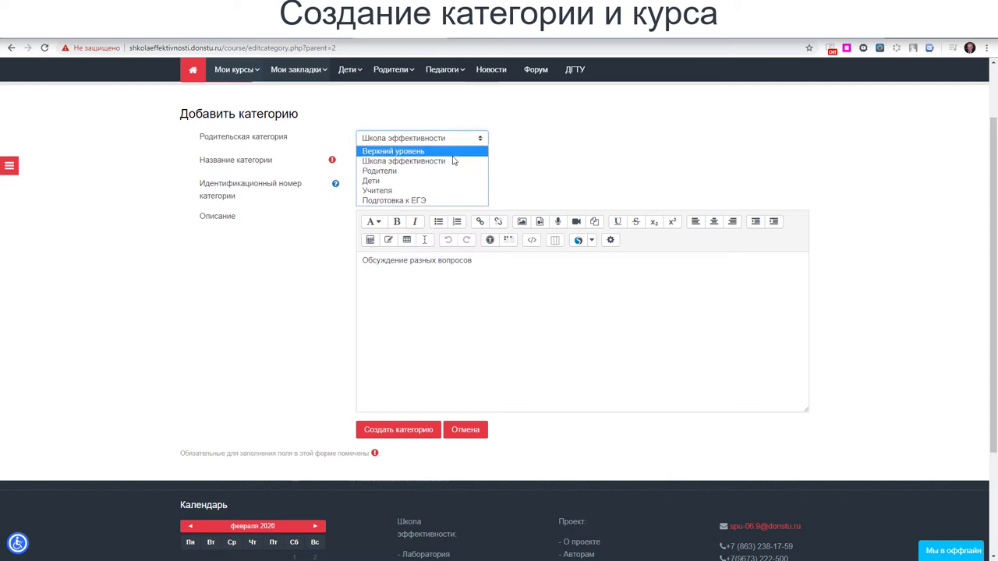
{"action": "left_click", "coordinate": [405, 153]}
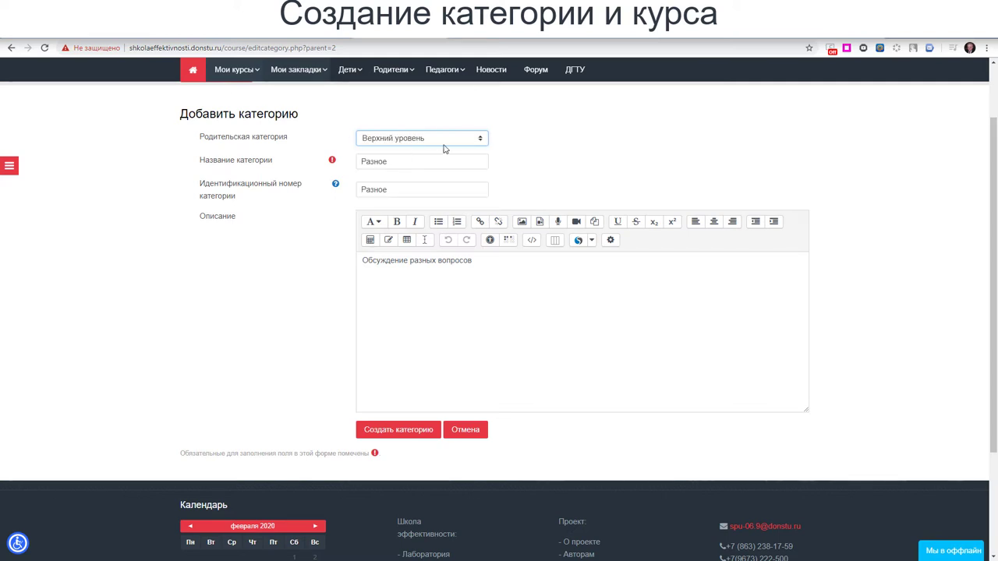
{"action": "left_click", "coordinate": [479, 141]}
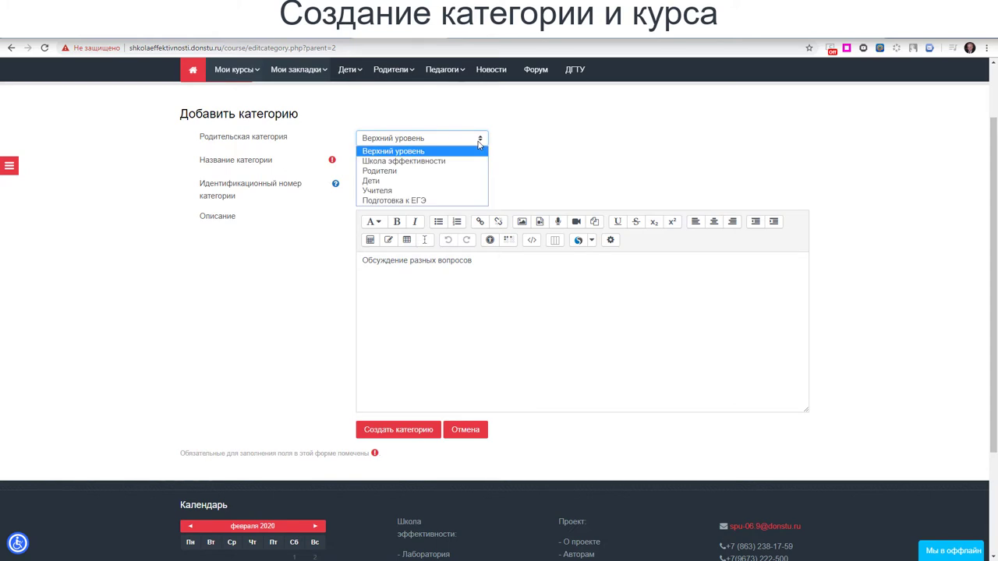
{"action": "left_click", "coordinate": [478, 142]}
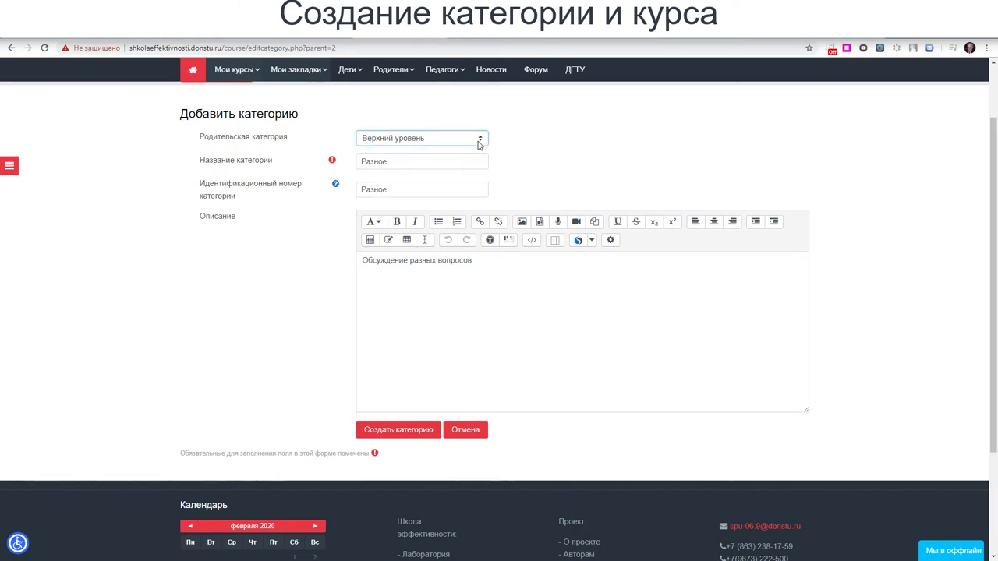
{"action": "left_click", "coordinate": [479, 142]}
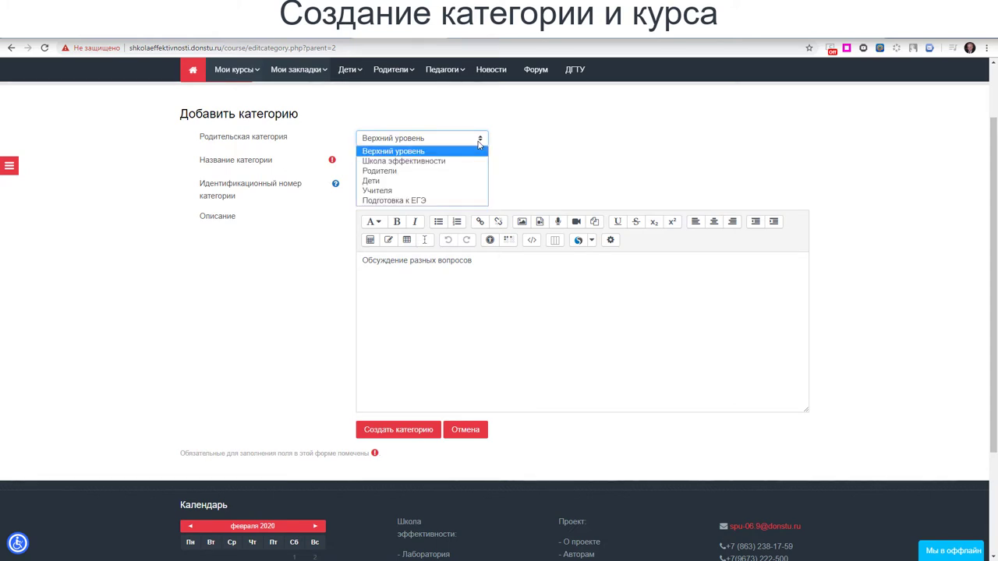
{"action": "left_click", "coordinate": [435, 161]}
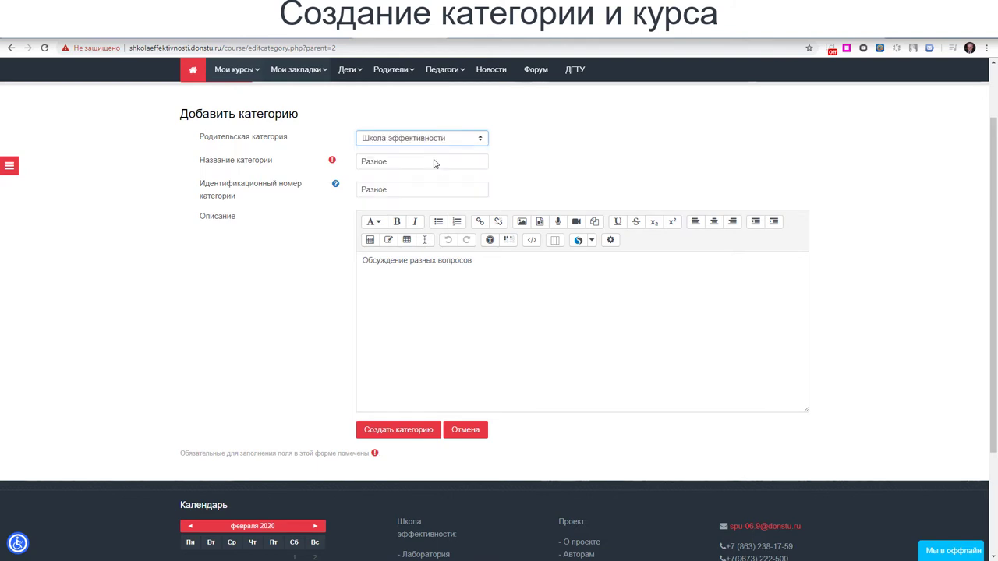
Set the parent category to Верхний уровень and create the Разное category.
{"action": "left_click", "coordinate": [480, 142]}
{"action": "left_click", "coordinate": [398, 149]}
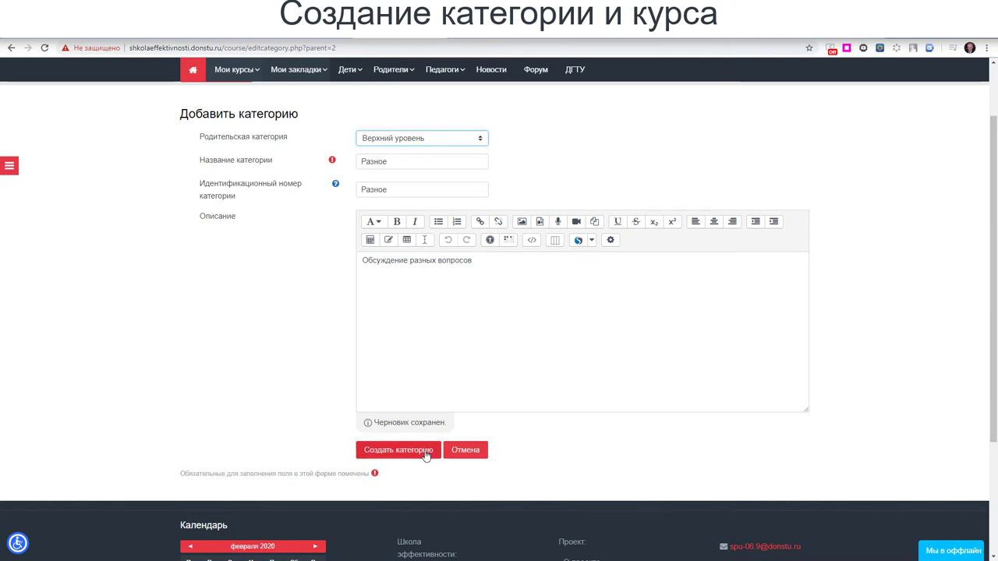
{"action": "left_click", "coordinate": [427, 452]}
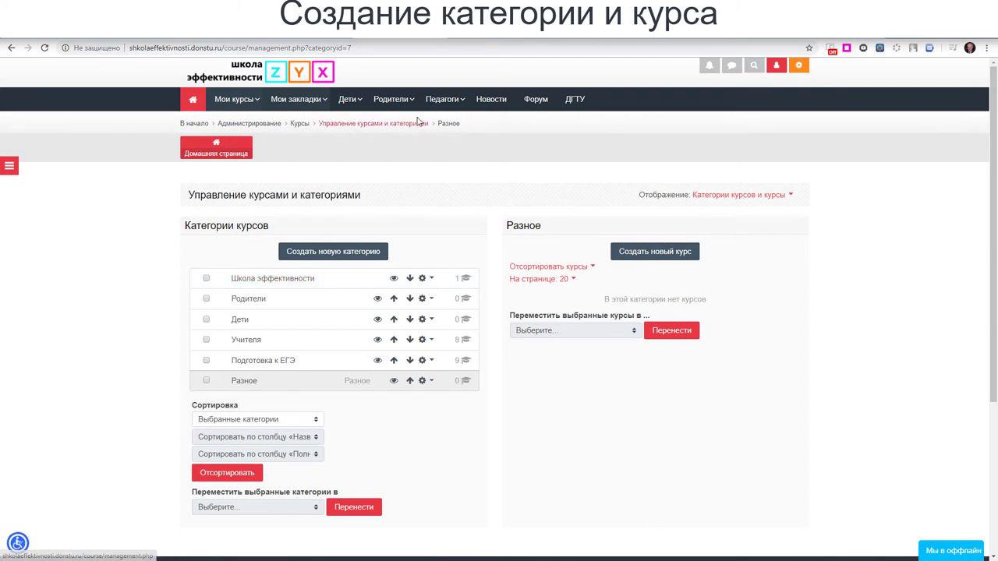
Open the teachers' course catalogue and view the Разное category there.
{"action": "left_click", "coordinate": [441, 99]}
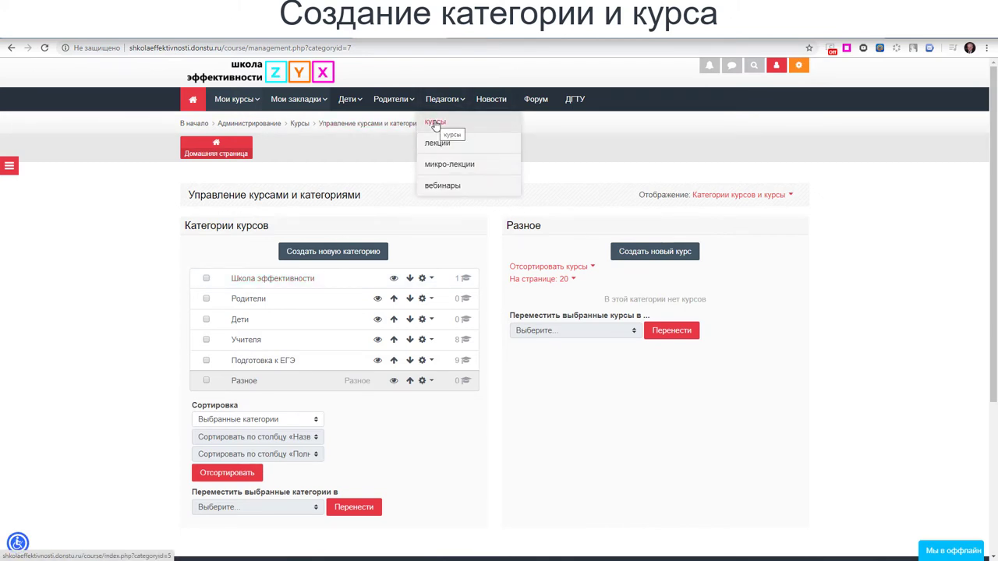
{"action": "left_click", "coordinate": [437, 127]}
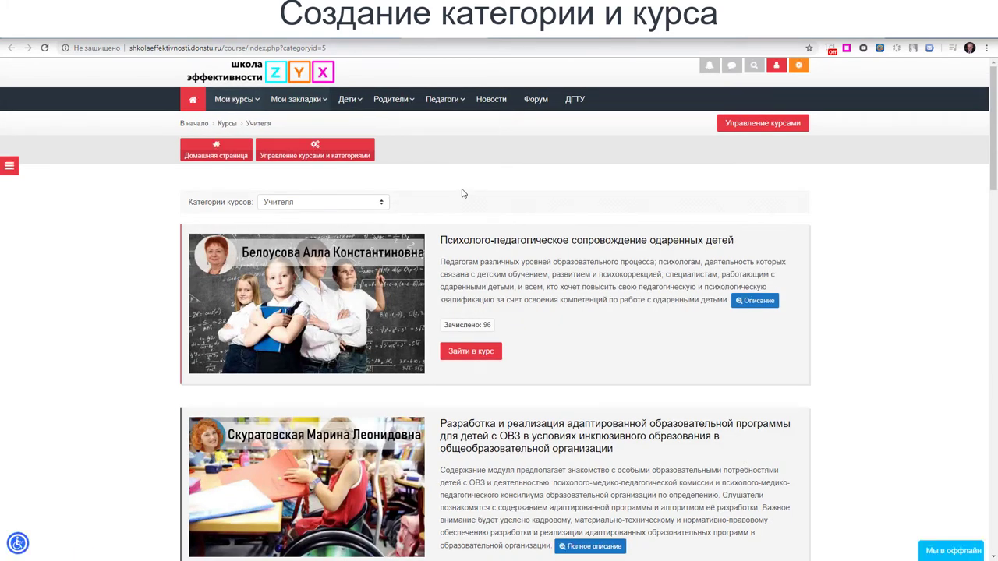
{"action": "left_click", "coordinate": [382, 205]}
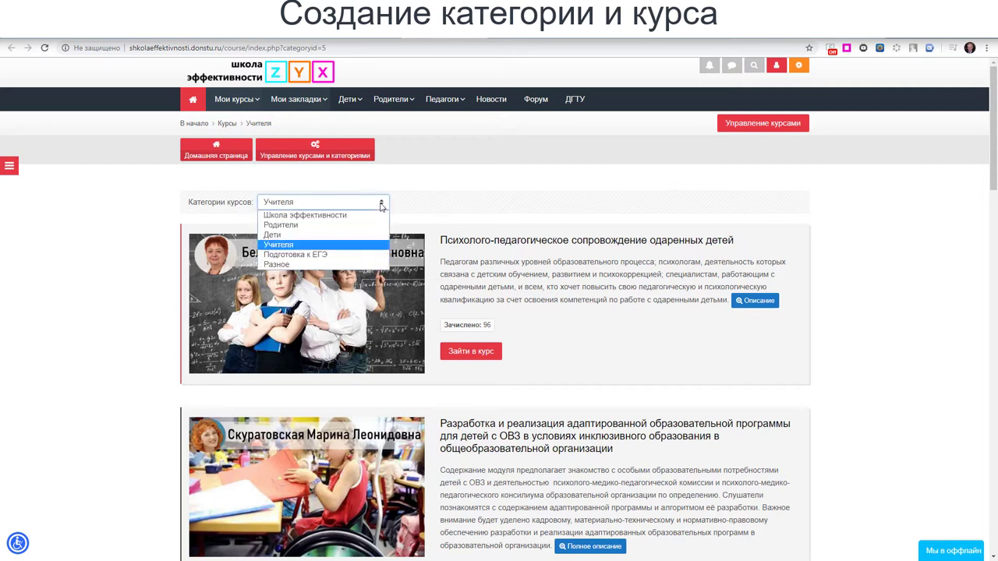
{"action": "left_click", "coordinate": [278, 265]}
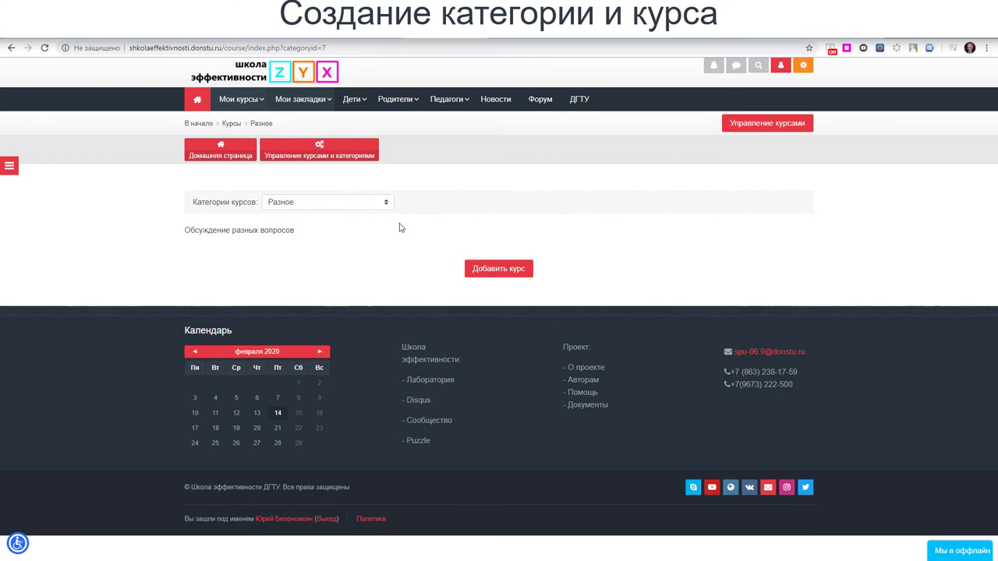
Start a new course in the Разное category with the full name "Обсуждение разных вопросов".
{"action": "left_click", "coordinate": [522, 278]}
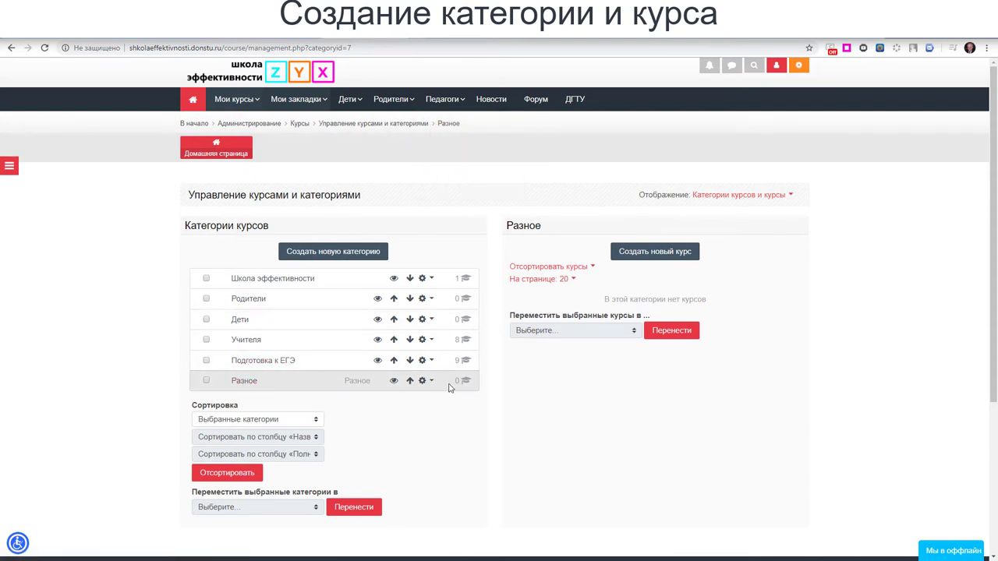
{"action": "left_click", "coordinate": [641, 252]}
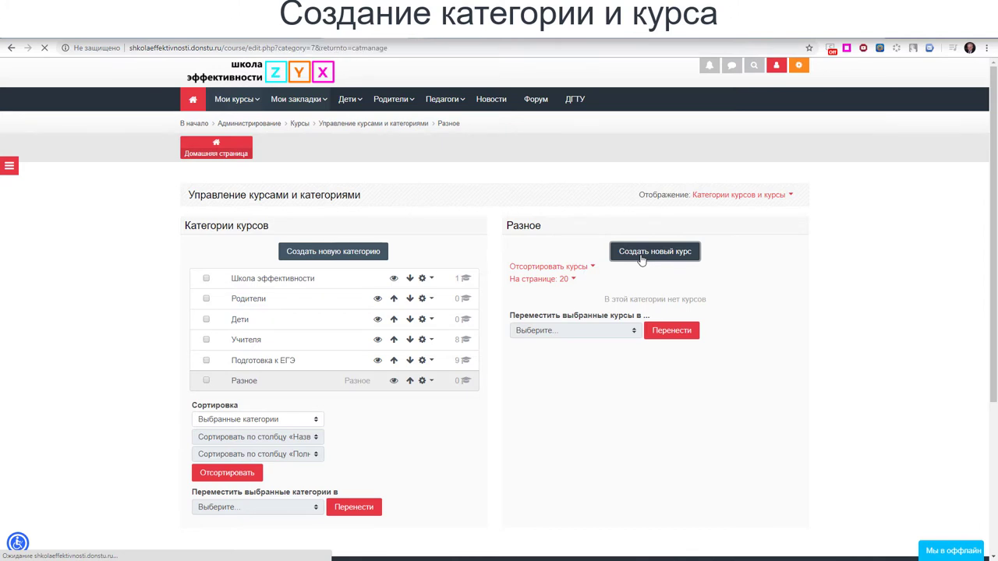
{"action": "left_click", "coordinate": [409, 267]}
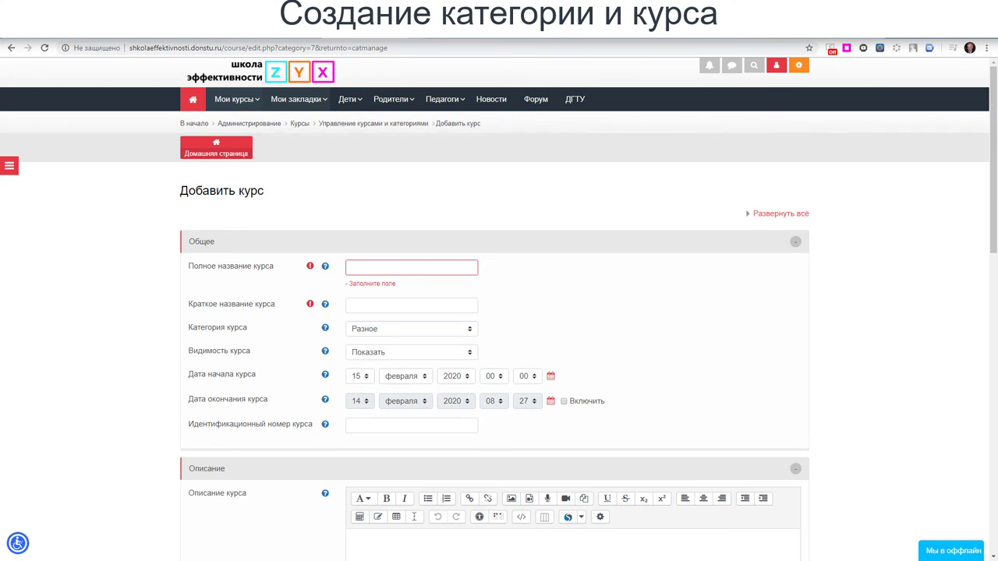
{"action": "left_click", "coordinate": [444, 269]}
{"action": "type", "text": "Обсу"}
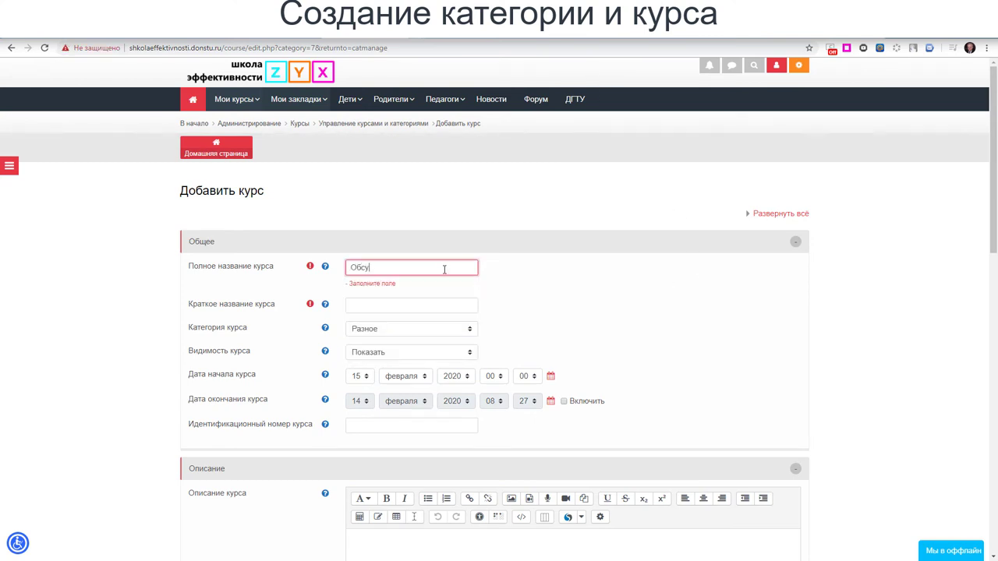
{"action": "type", "text": "ждение разных вопросов"}
Copy the full course name "Обсуждение разных вопросов" into the short name and the course description.
{"action": "key", "text": "ctrl+a"}
{"action": "key", "text": "ctrl+c"}
{"action": "key", "text": "Tab"}
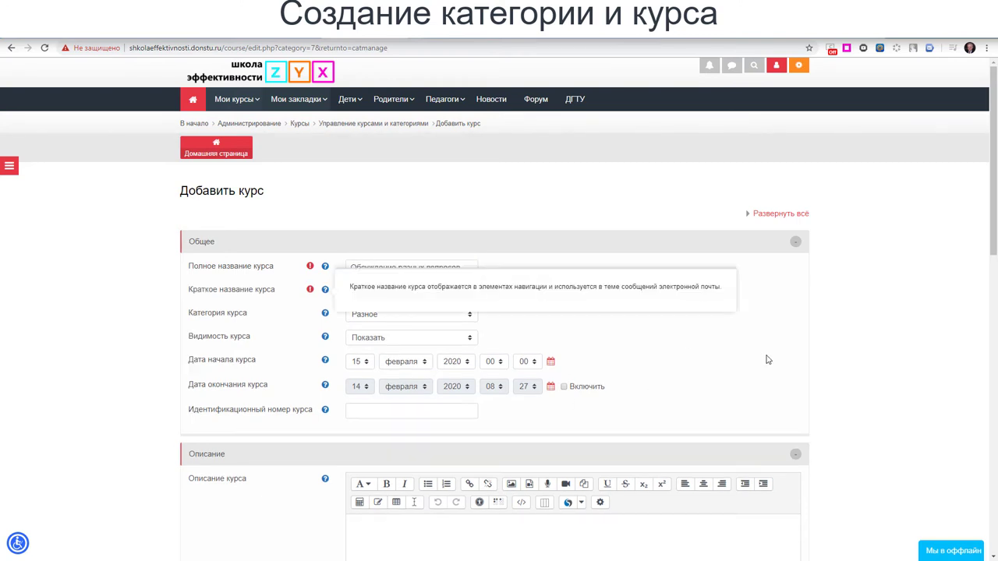
{"action": "key", "text": "Tab"}
{"action": "key", "text": "ctrl+v"}
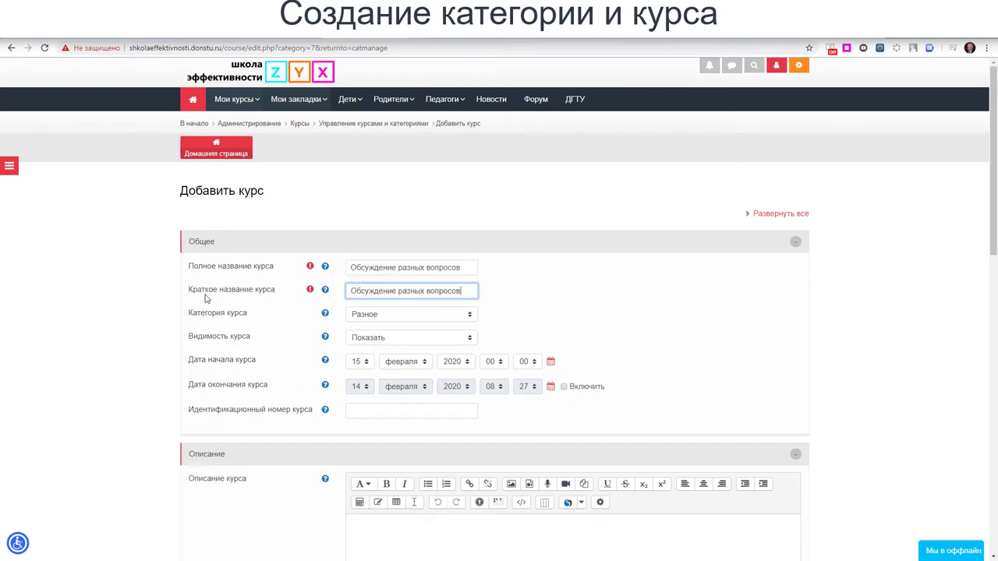
{"action": "scroll", "coordinate": [153, 232], "scroll_direction": "down", "scroll_amount": 2}
{"action": "scroll", "coordinate": [152, 231], "scroll_direction": "down", "scroll_amount": 1}
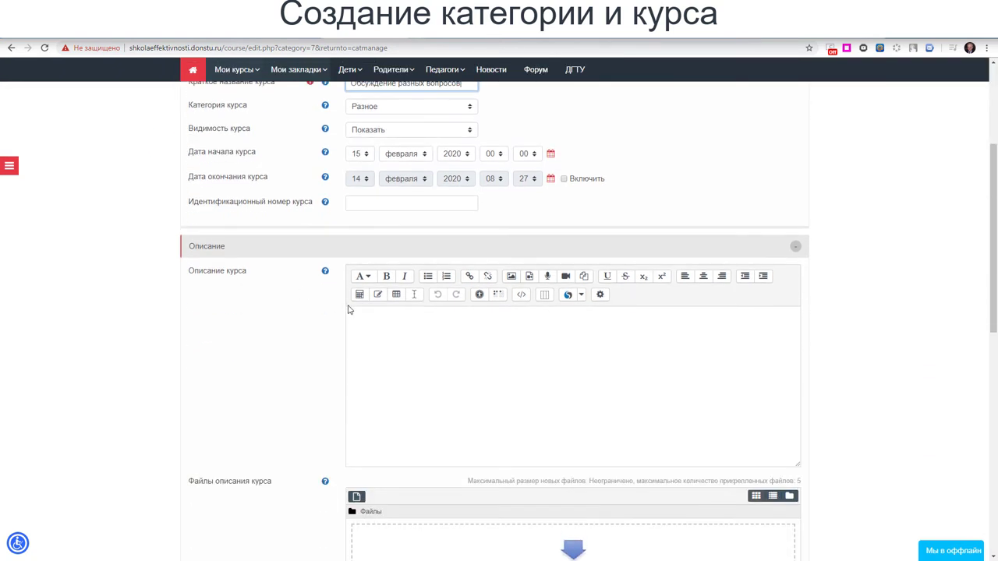
{"action": "left_click", "coordinate": [357, 317]}
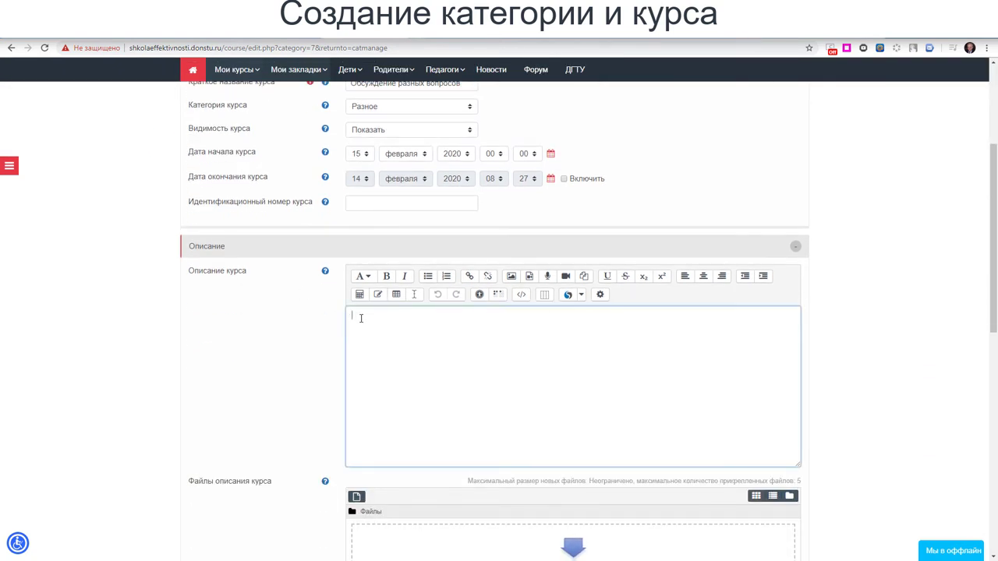
{"action": "key", "text": "ctrl+v"}
Add the image интт.jpg from the folder Картинки для курсов to the course description files.
{"action": "scroll", "coordinate": [252, 334], "scroll_direction": "down", "scroll_amount": 2}
{"action": "scroll", "coordinate": [252, 334], "scroll_direction": "down", "scroll_amount": 1}
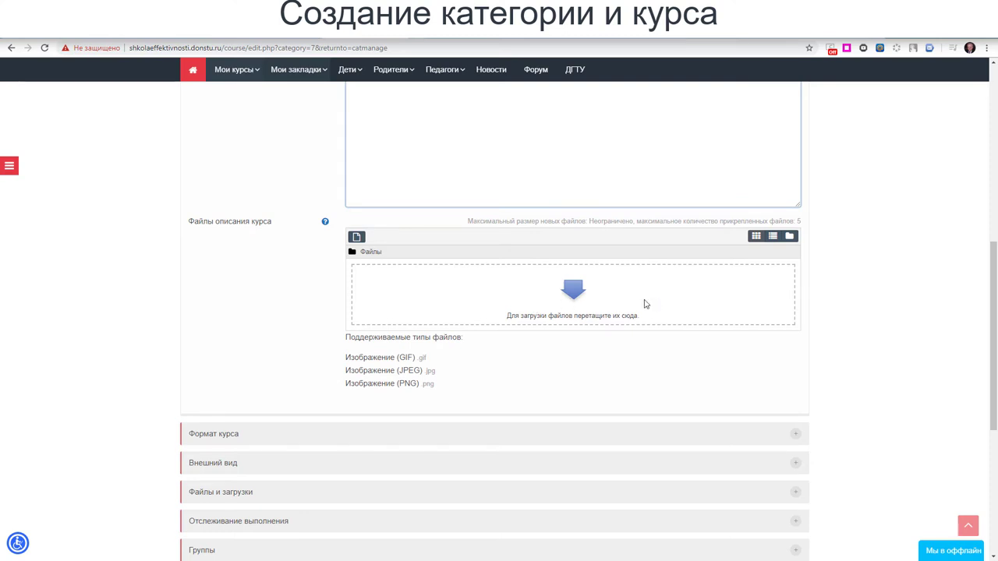
{"action": "left_click", "coordinate": [587, 311]}
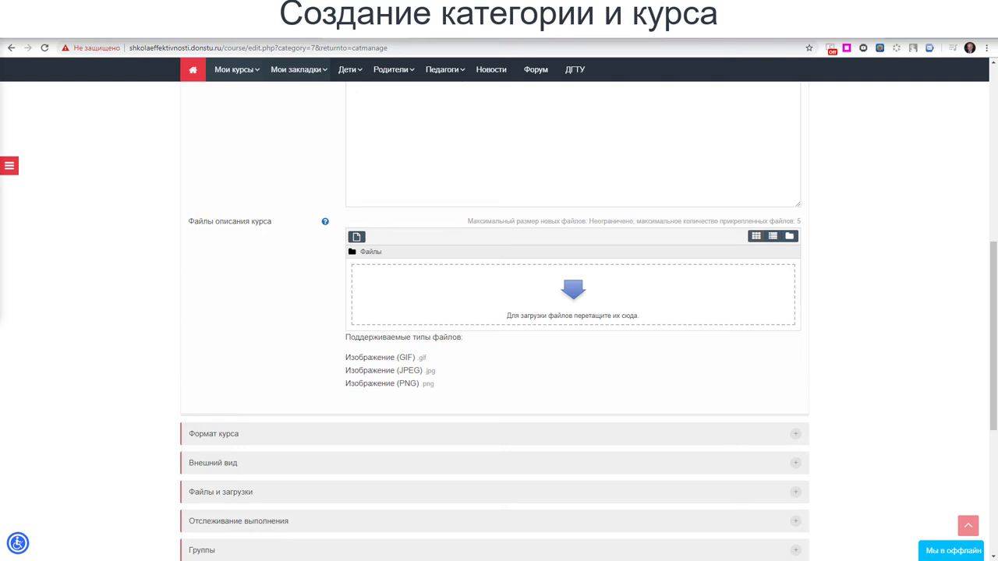
{"action": "left_click_drag", "start_coordinate": [0, 49], "coordinate": [315, 49]}
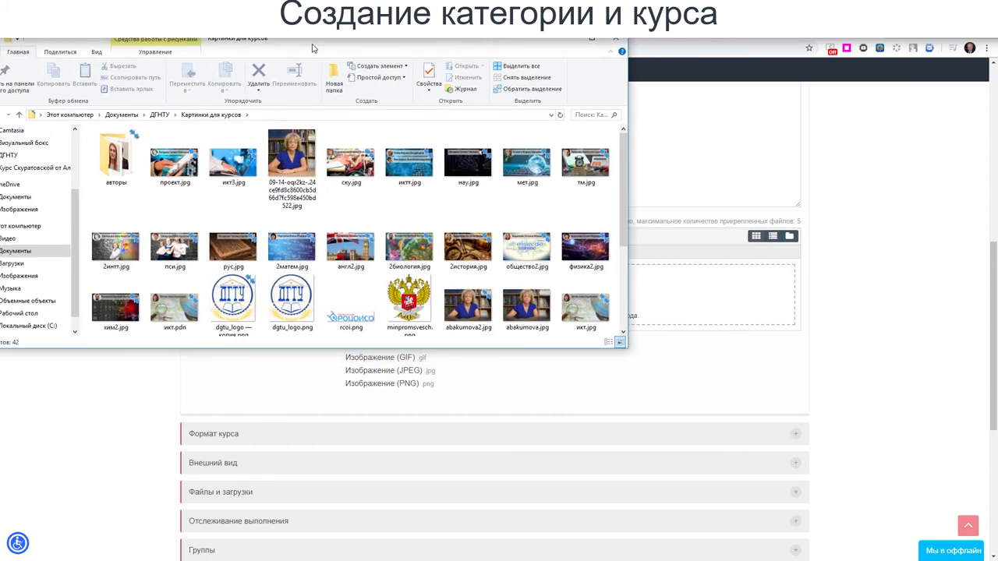
{"action": "left_click_drag", "start_coordinate": [624, 151], "coordinate": [624, 200]}
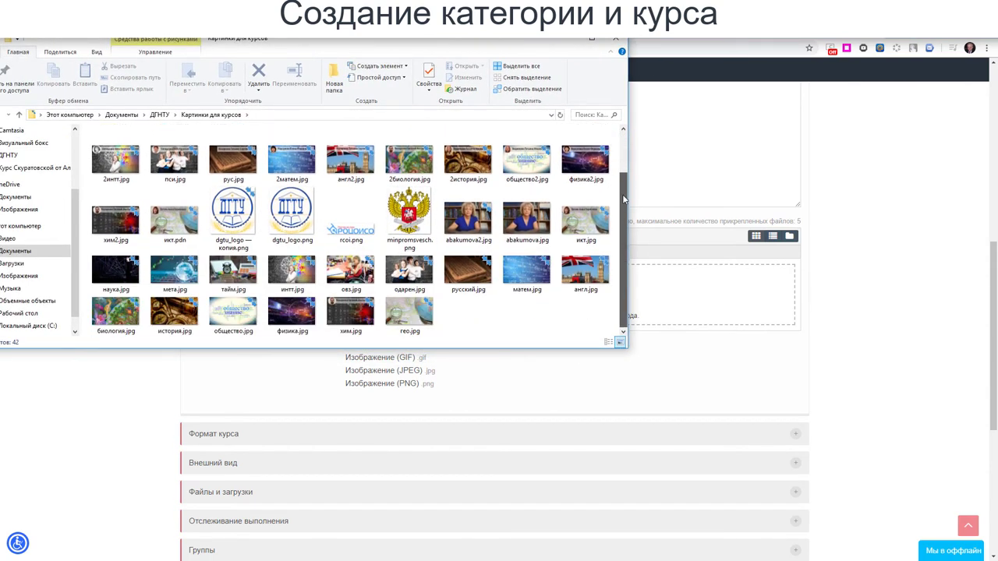
{"action": "left_click", "coordinate": [293, 268]}
{"action": "left_click_drag", "start_coordinate": [328, 277], "coordinate": [665, 308]}
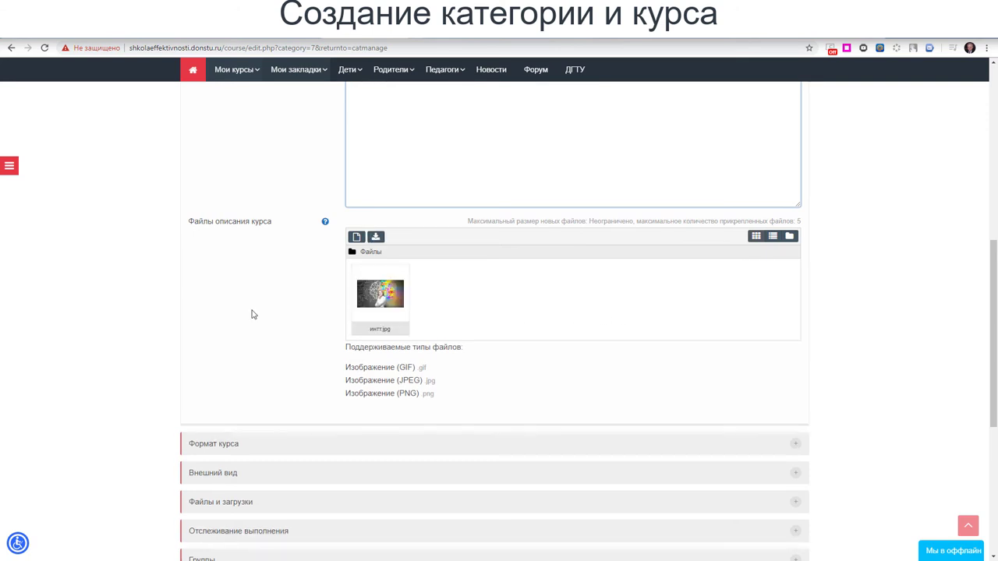
Set the course format to Форум, keeping 10 as the number of discussions.
{"action": "scroll", "coordinate": [251, 314], "scroll_direction": "down", "scroll_amount": 2}
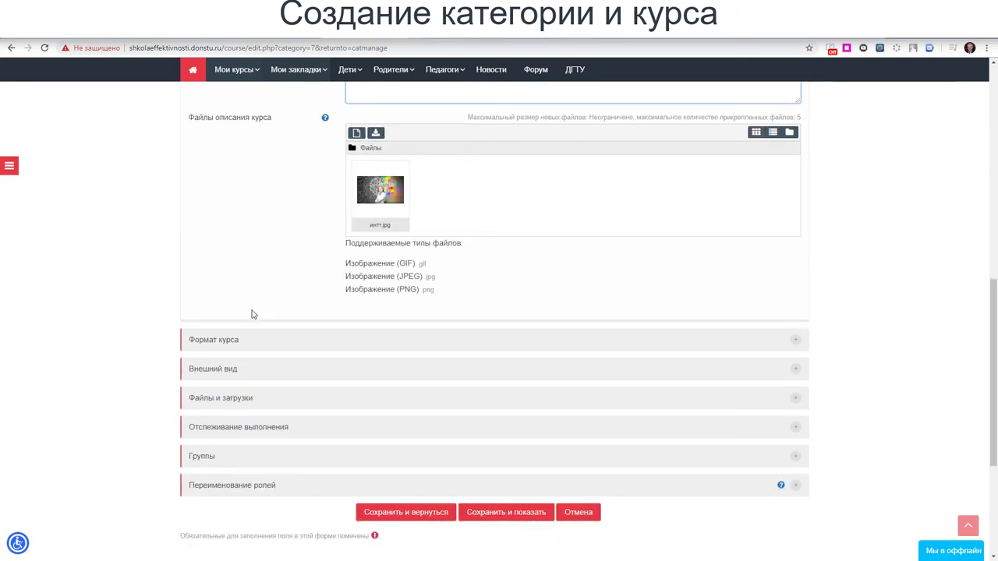
{"action": "left_click", "coordinate": [234, 290]}
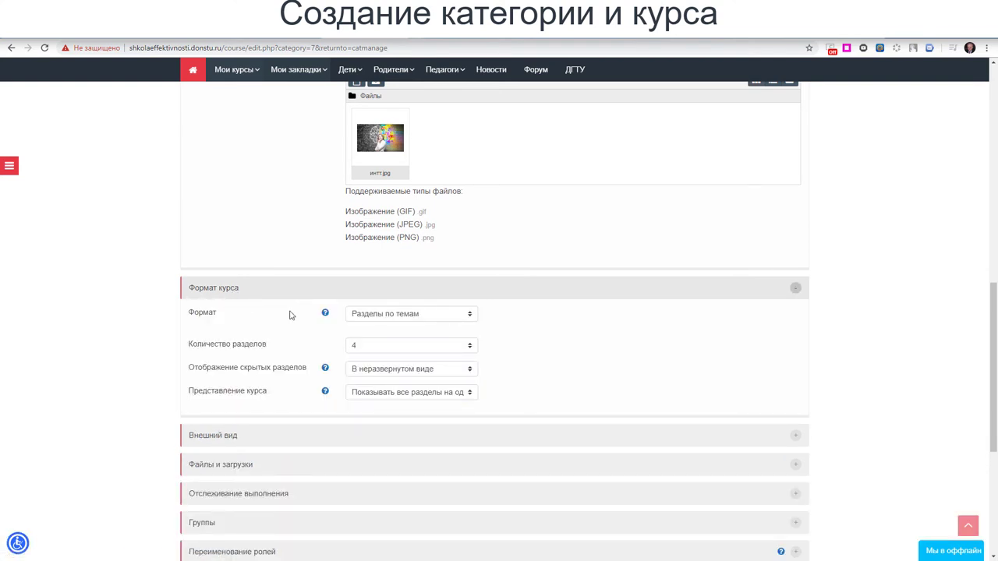
{"action": "scroll", "coordinate": [289, 314], "scroll_direction": "down", "scroll_amount": 1}
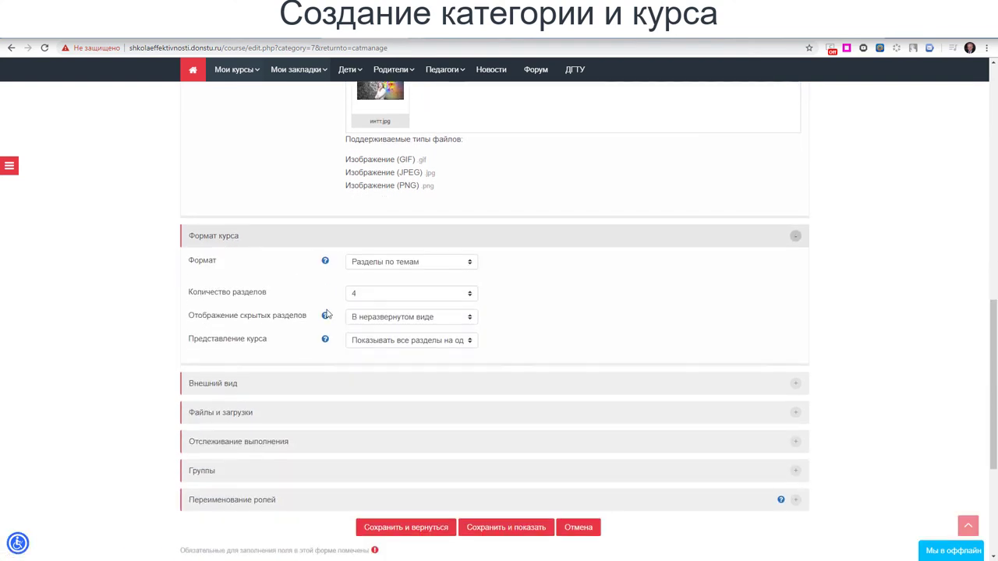
{"action": "left_click", "coordinate": [395, 267]}
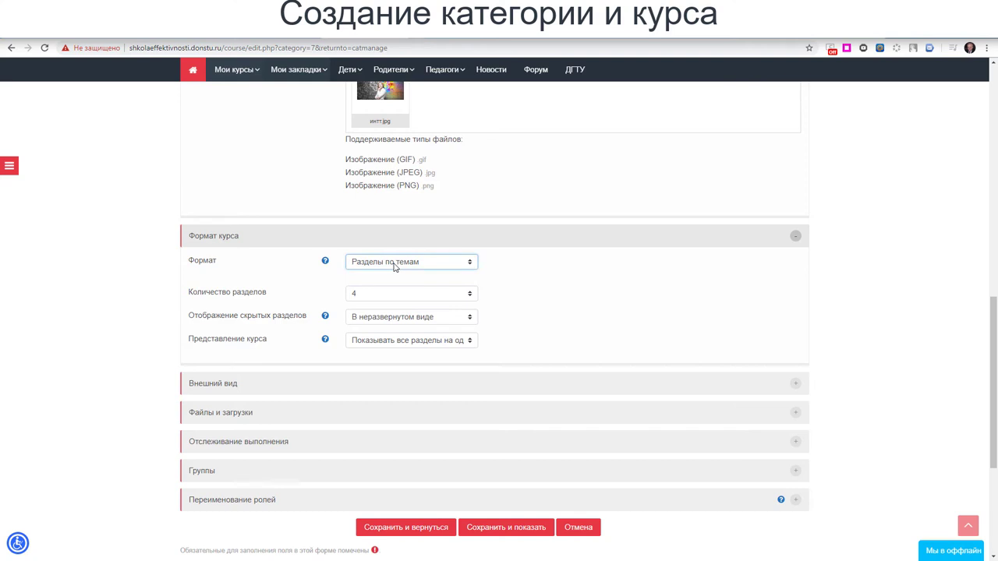
{"action": "left_click", "coordinate": [468, 266]}
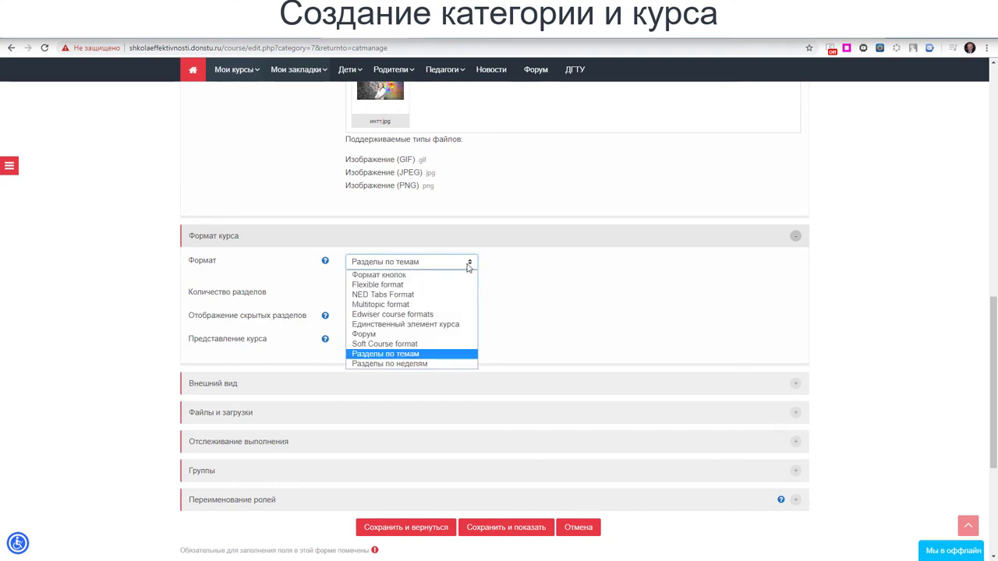
{"action": "left_click", "coordinate": [390, 334]}
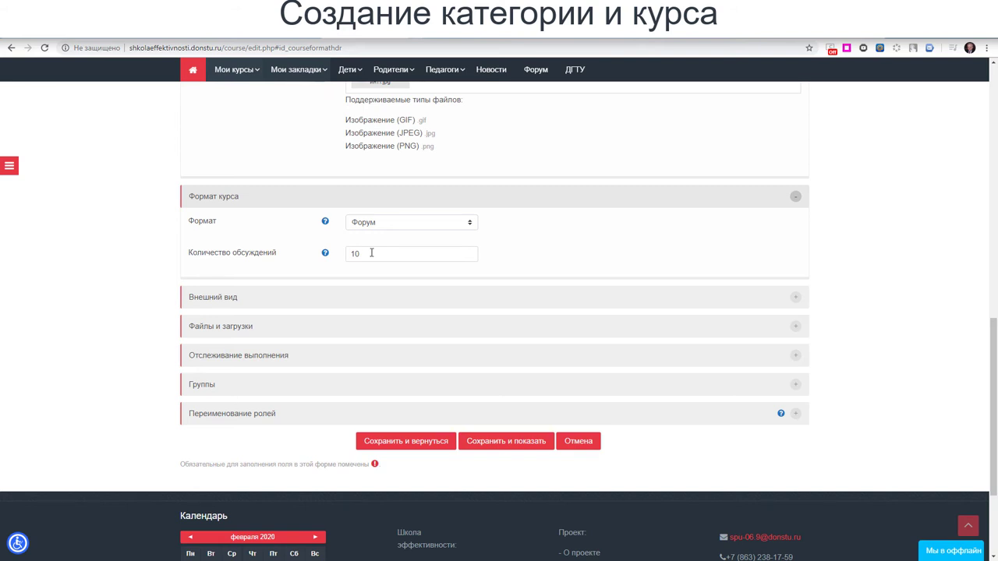
{"action": "left_click", "coordinate": [371, 252]}
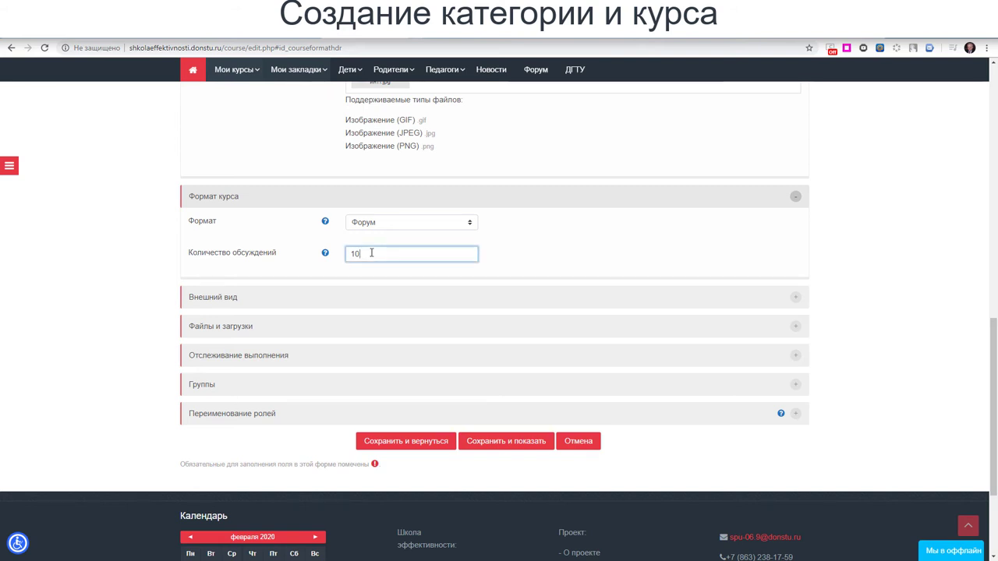
In the course appearance settings, keep Русский (ru) as the forced language and set showing the gradebook to students to Нет.
{"action": "left_click", "coordinate": [209, 304]}
{"action": "scroll", "coordinate": [209, 305], "scroll_direction": "down", "scroll_amount": 1}
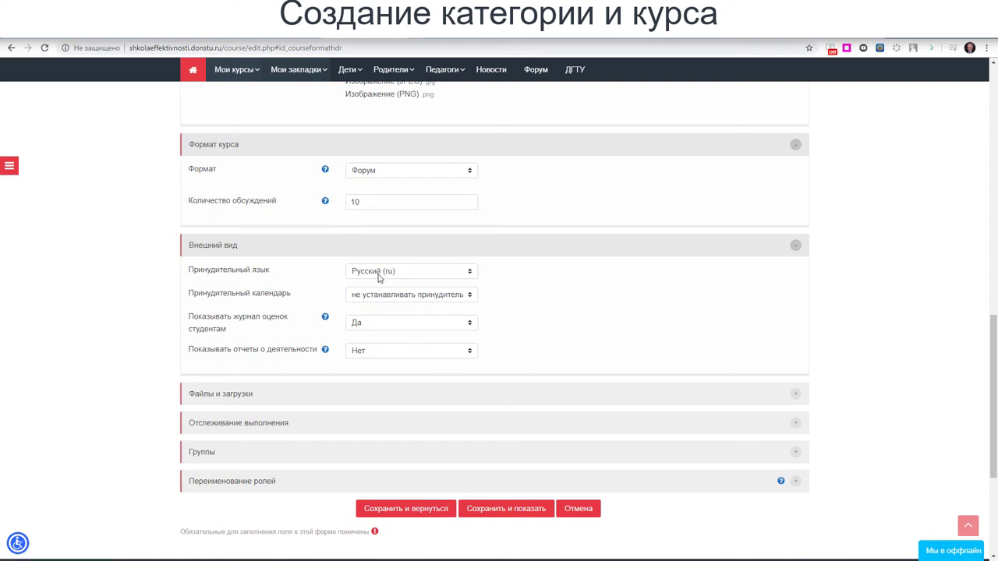
{"action": "left_click", "coordinate": [379, 275]}
{"action": "left_click", "coordinate": [379, 275]}
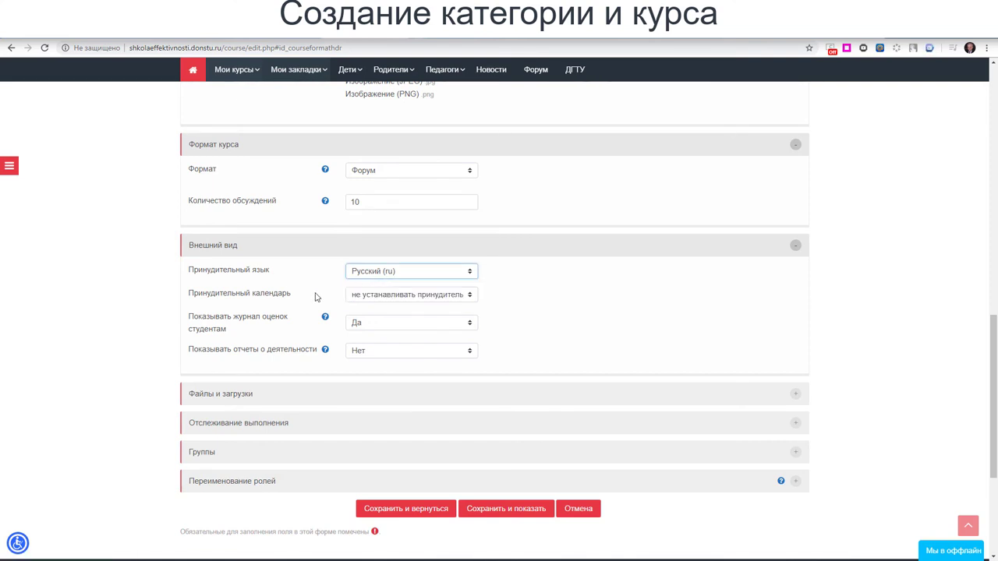
{"action": "scroll", "coordinate": [359, 265], "scroll_direction": "down", "scroll_amount": 2}
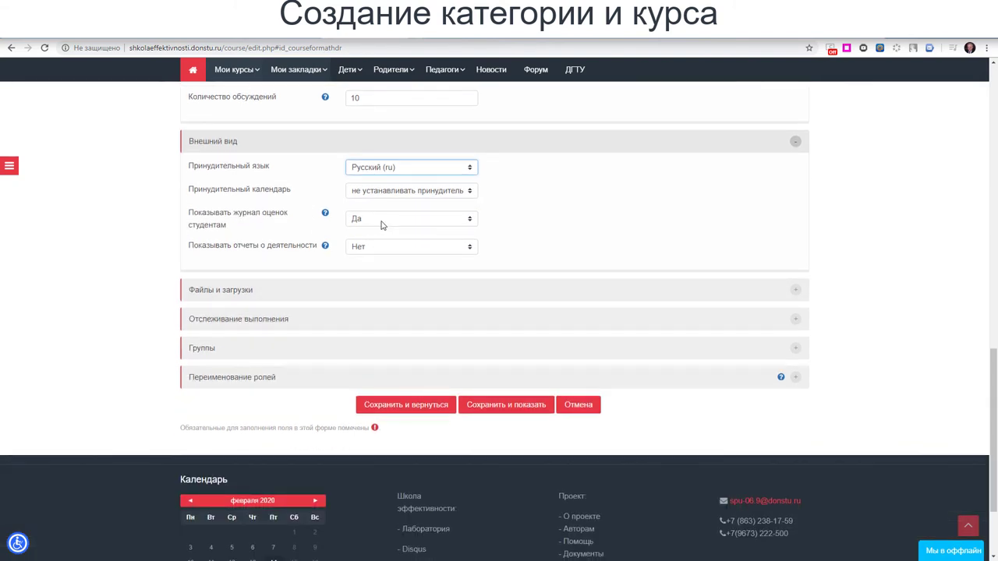
{"action": "left_click", "coordinate": [382, 222]}
{"action": "left_click", "coordinate": [382, 233]}
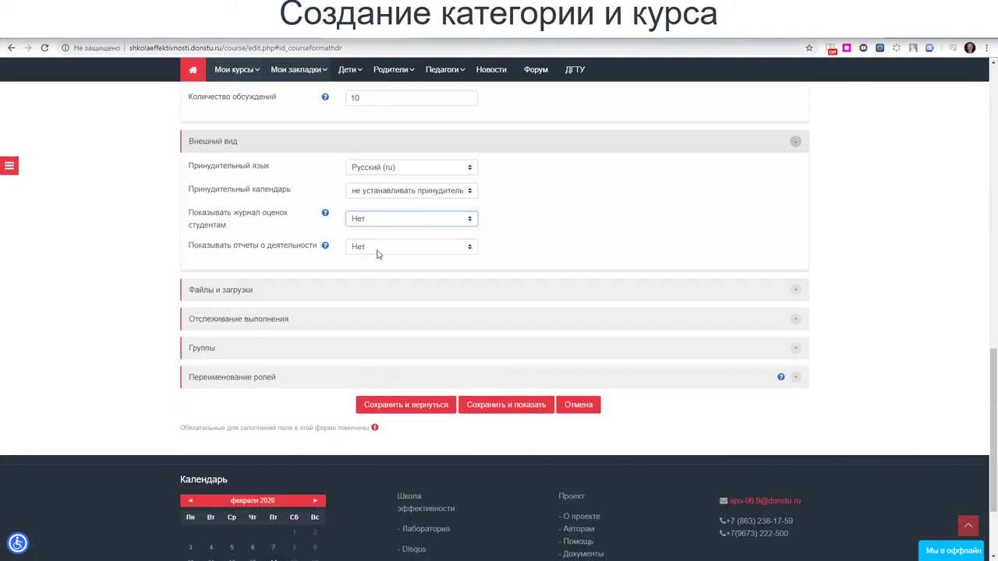
{"action": "left_click", "coordinate": [163, 251]}
{"action": "scroll", "coordinate": [163, 263], "scroll_direction": "down", "scroll_amount": 1}
{"action": "left_click", "coordinate": [364, 209]}
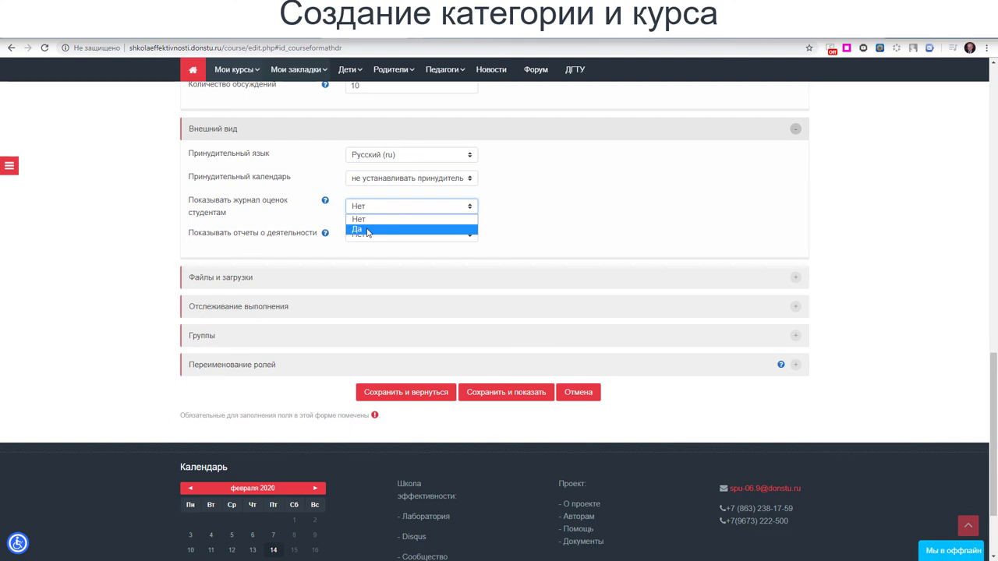
{"action": "left_click", "coordinate": [371, 220]}
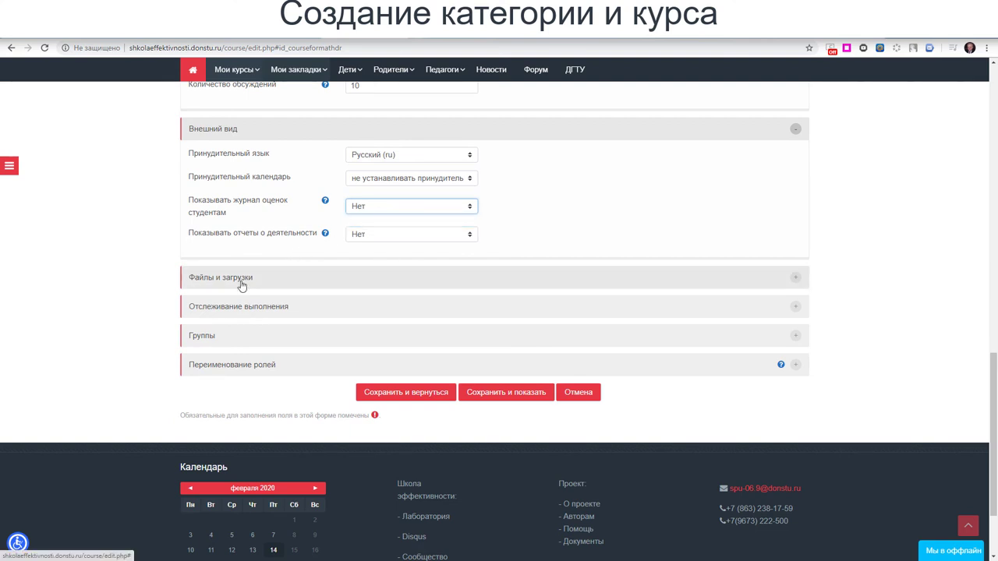
Read the help on completion tracking and set completion tracking for the course to Нет.
{"action": "left_click", "coordinate": [241, 308]}
{"action": "scroll", "coordinate": [250, 307], "scroll_direction": "down", "scroll_amount": 1}
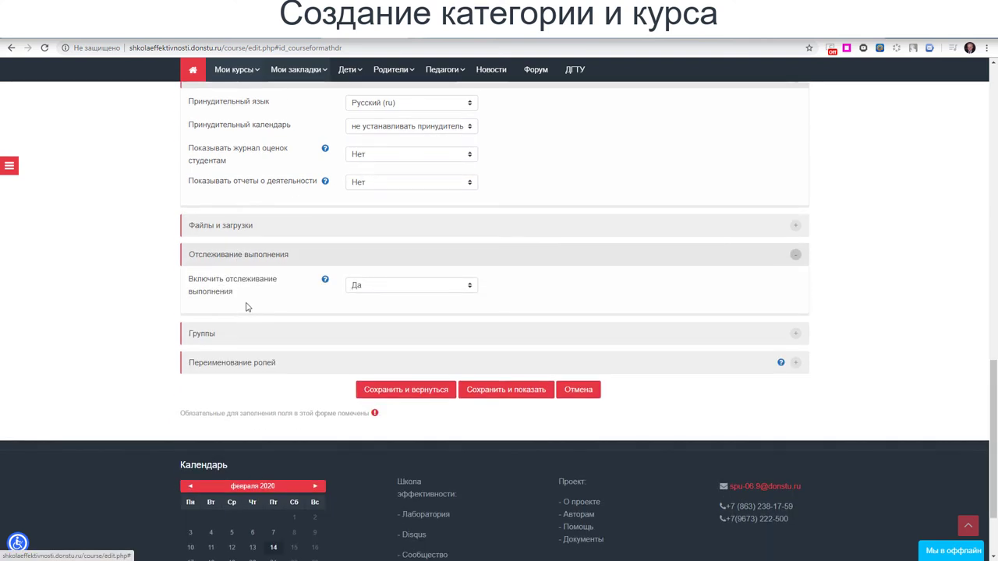
{"action": "left_click", "coordinate": [371, 287]}
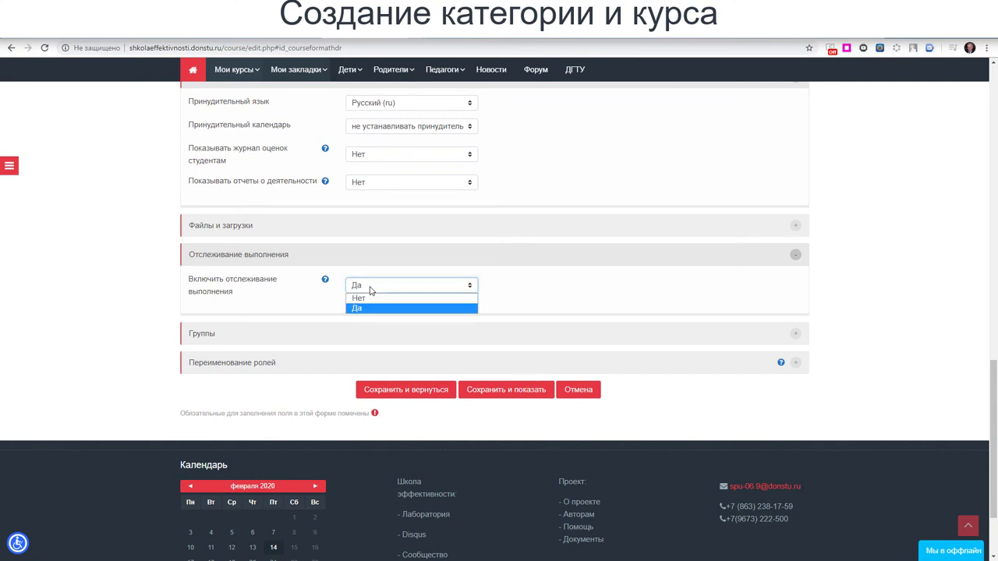
{"action": "left_click", "coordinate": [371, 290]}
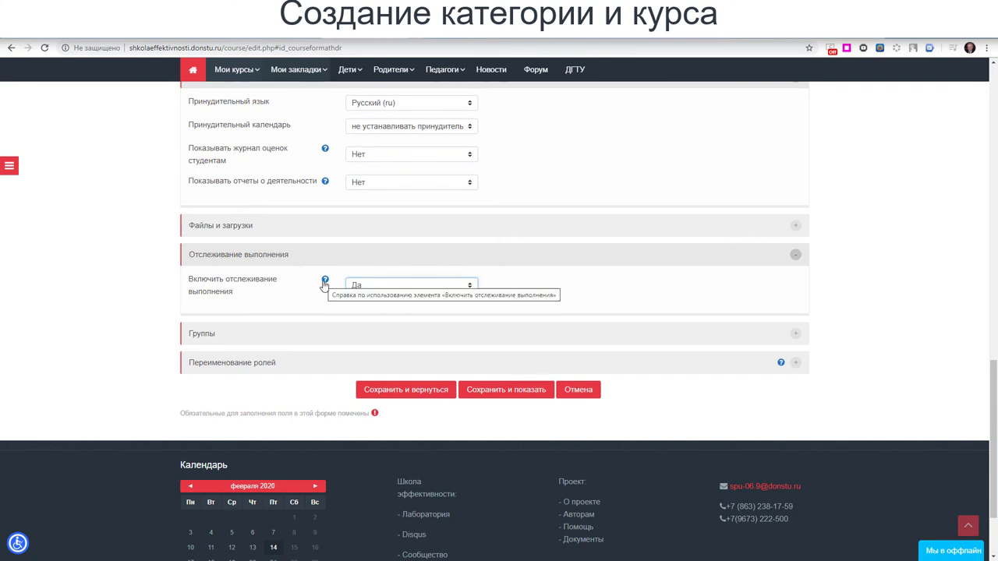
{"action": "left_click", "coordinate": [325, 282]}
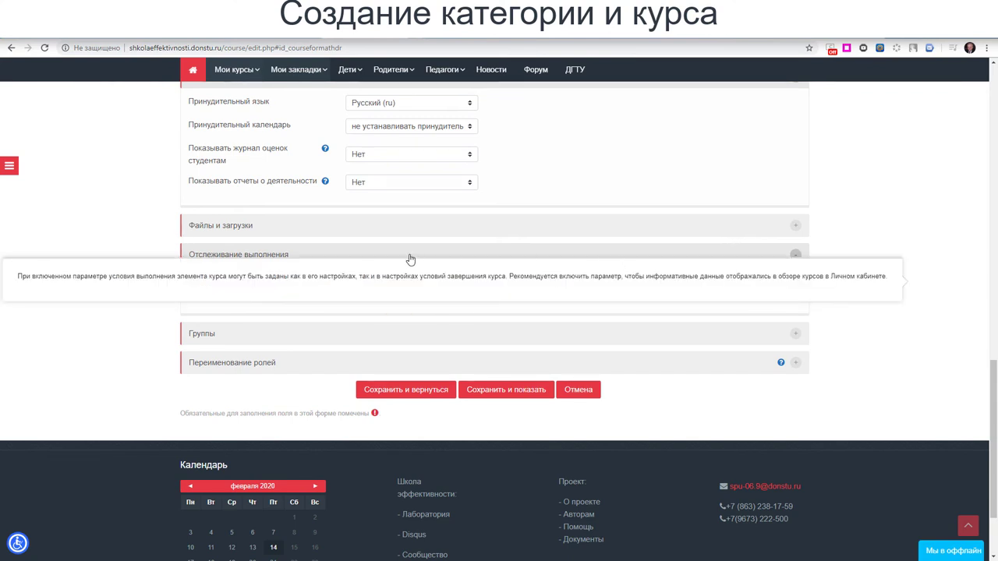
{"action": "left_click", "coordinate": [151, 213]}
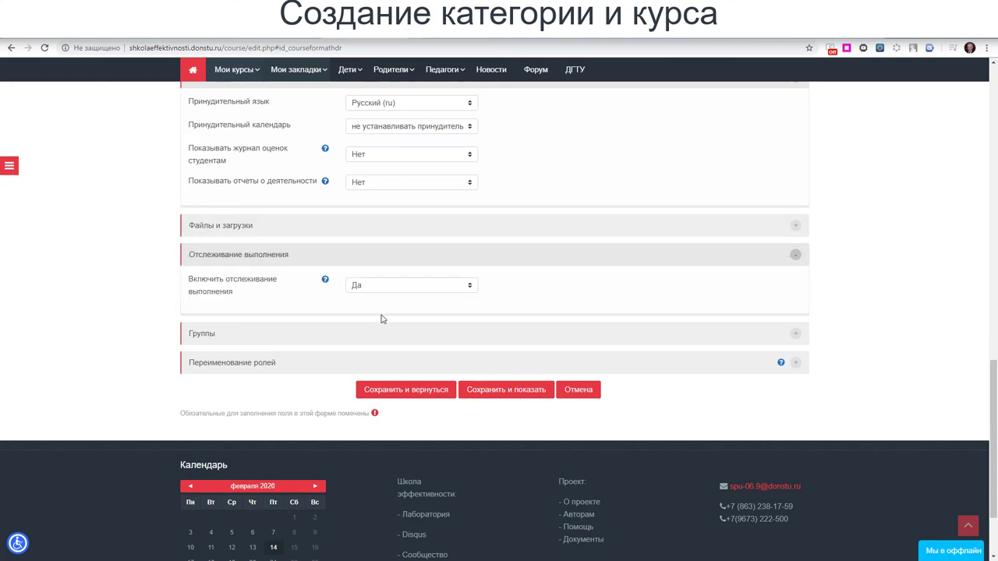
{"action": "scroll", "coordinate": [382, 319], "scroll_direction": "down", "scroll_amount": 1}
{"action": "left_click", "coordinate": [382, 234]}
{"action": "left_click", "coordinate": [381, 247]}
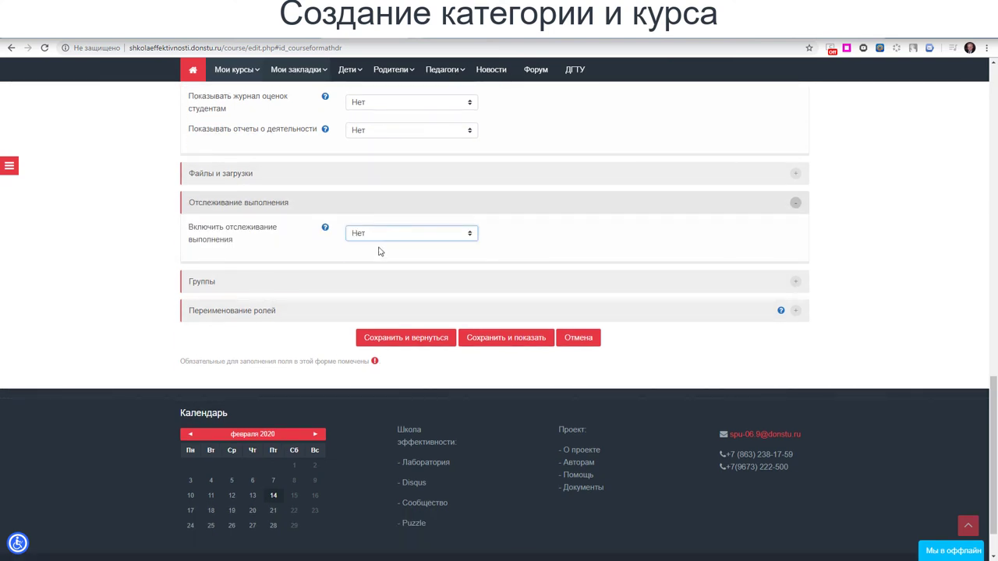
Rename the role Учитель to Модератор and Слушатель to Участник обсуждения, and save the course settings to display the course.
{"action": "left_click", "coordinate": [260, 312]}
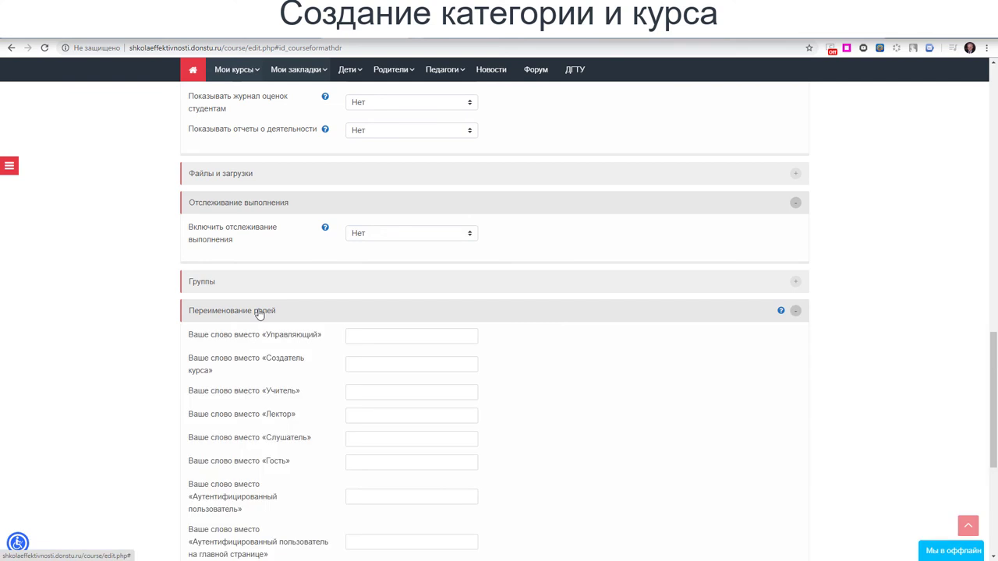
{"action": "scroll", "coordinate": [260, 312], "scroll_direction": "down", "scroll_amount": 3}
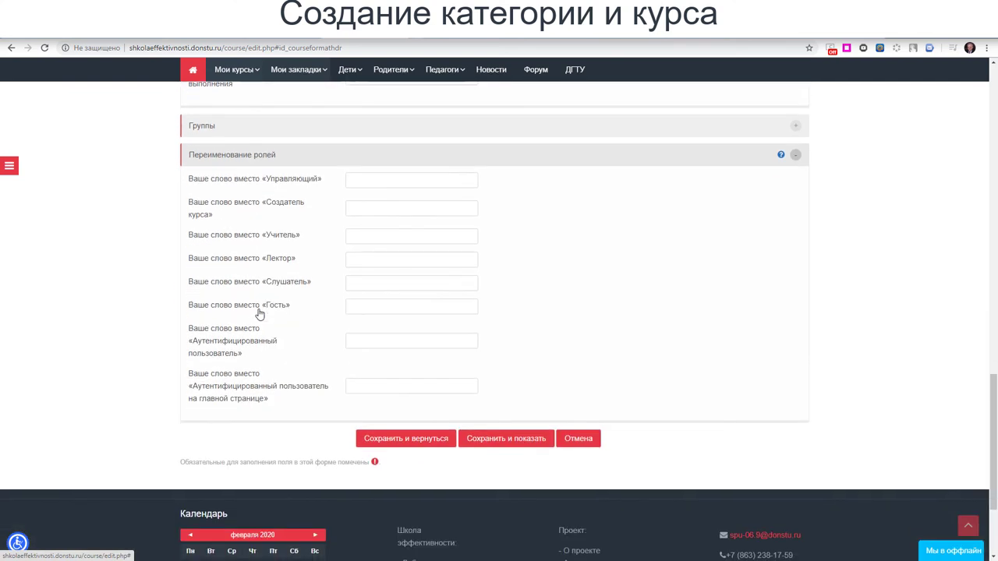
{"action": "left_click", "coordinate": [362, 236]}
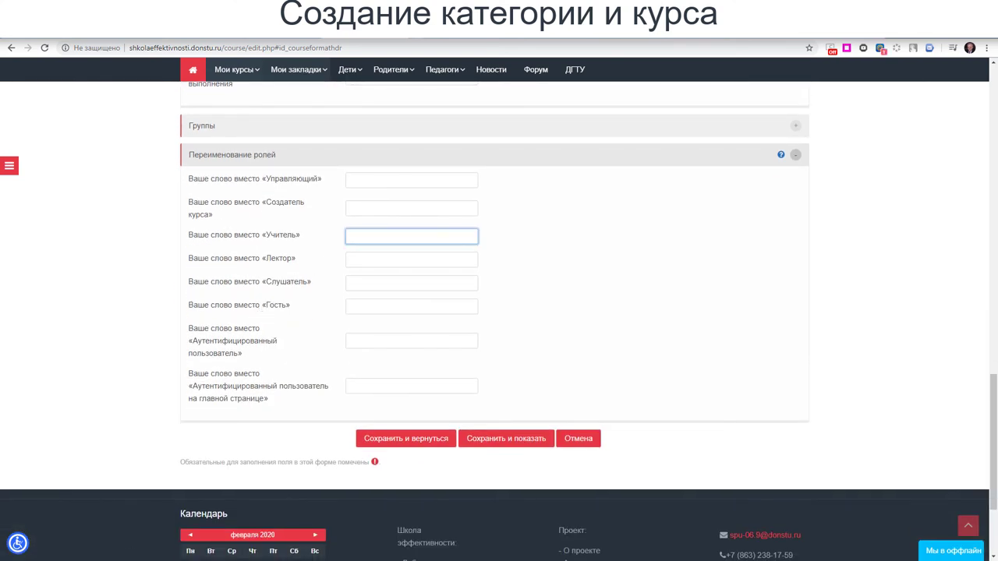
{"action": "type", "text": "Модератор"}
{"action": "left_click", "coordinate": [356, 283]}
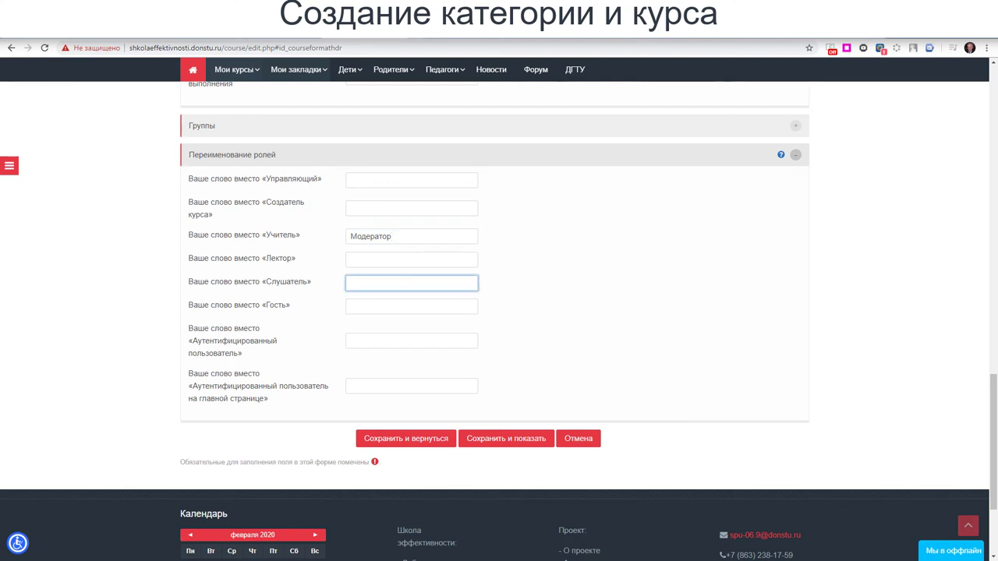
{"action": "type", "text": "Уч"}
{"action": "type", "text": "астник дискусс"}
{"action": "type", "text": "обсуждения"}
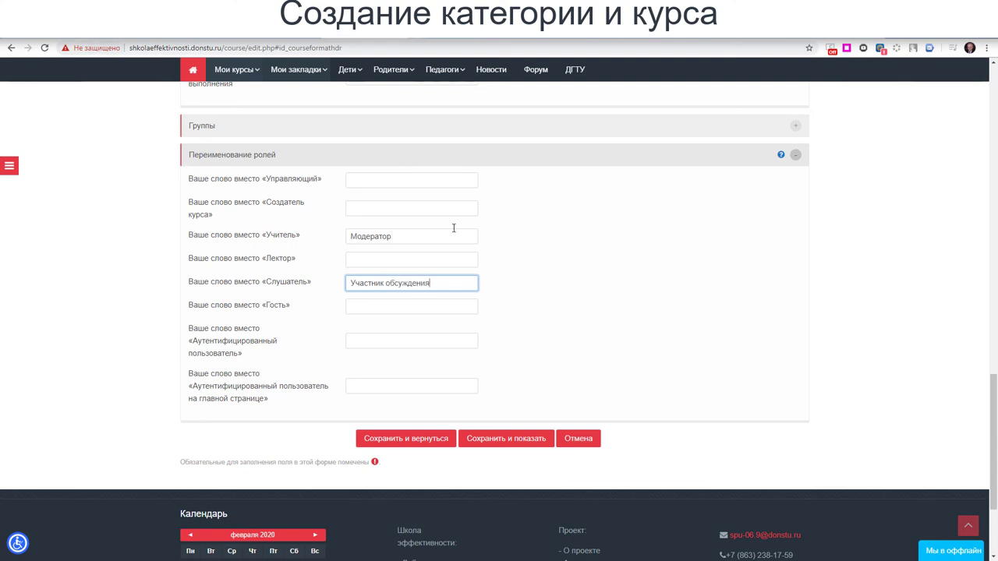
{"action": "left_click", "coordinate": [492, 441]}
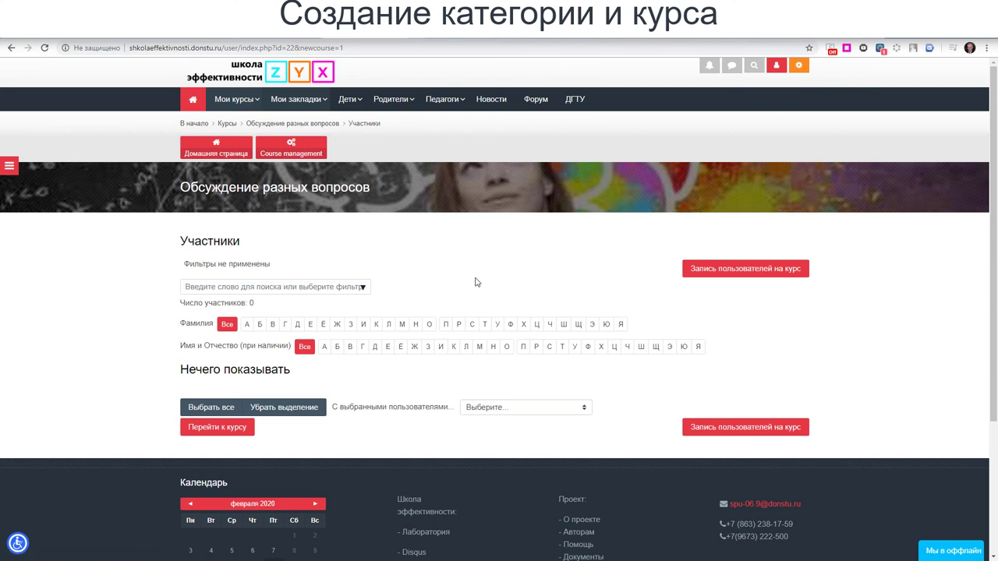
Find the demo user by searching for "демо" and enrol that user on the course with the role Участник обсуждения.
{"action": "left_click", "coordinate": [733, 269]}
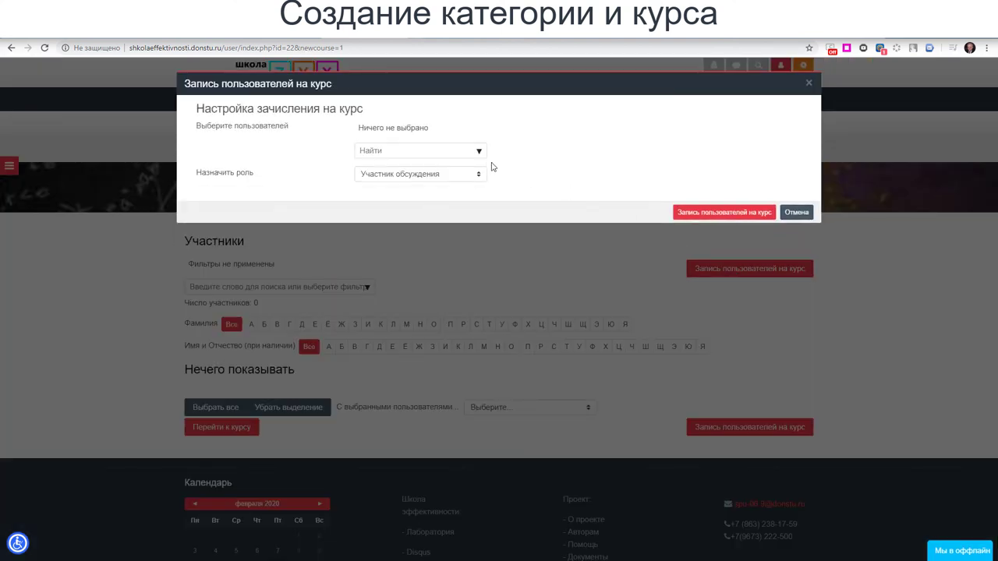
{"action": "left_click", "coordinate": [460, 152]}
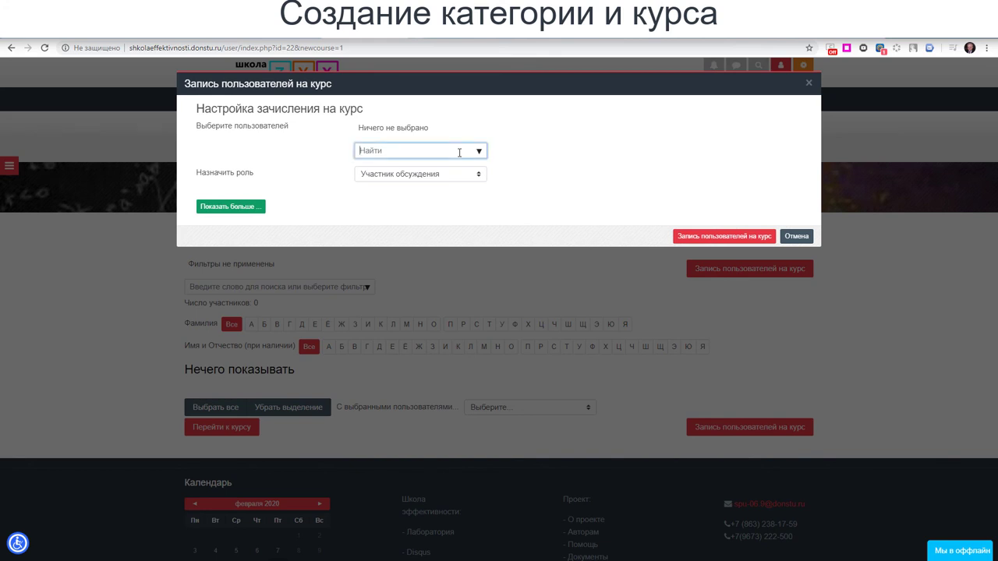
{"action": "type", "text": "демо"}
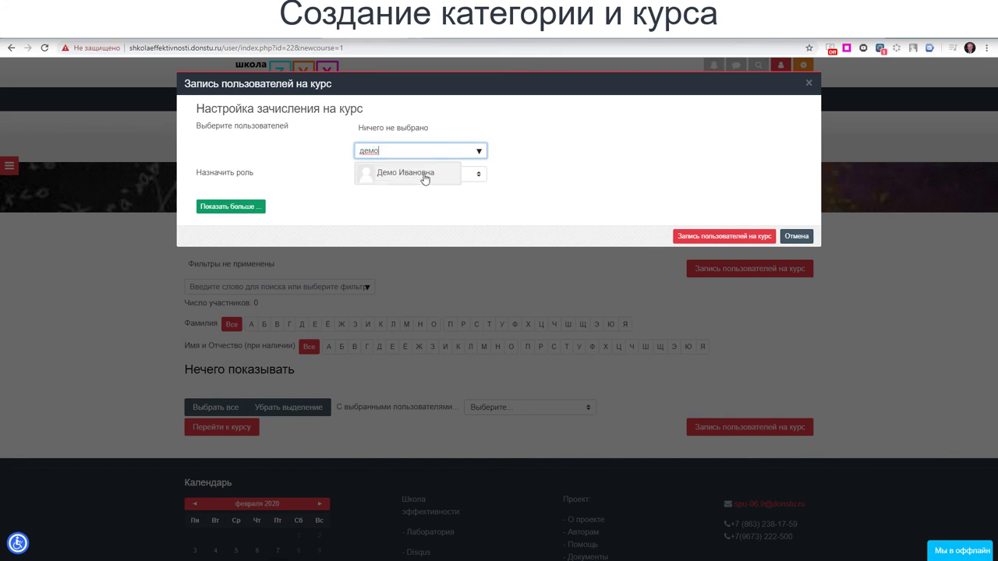
{"action": "left_click", "coordinate": [422, 179]}
{"action": "left_click", "coordinate": [558, 186]}
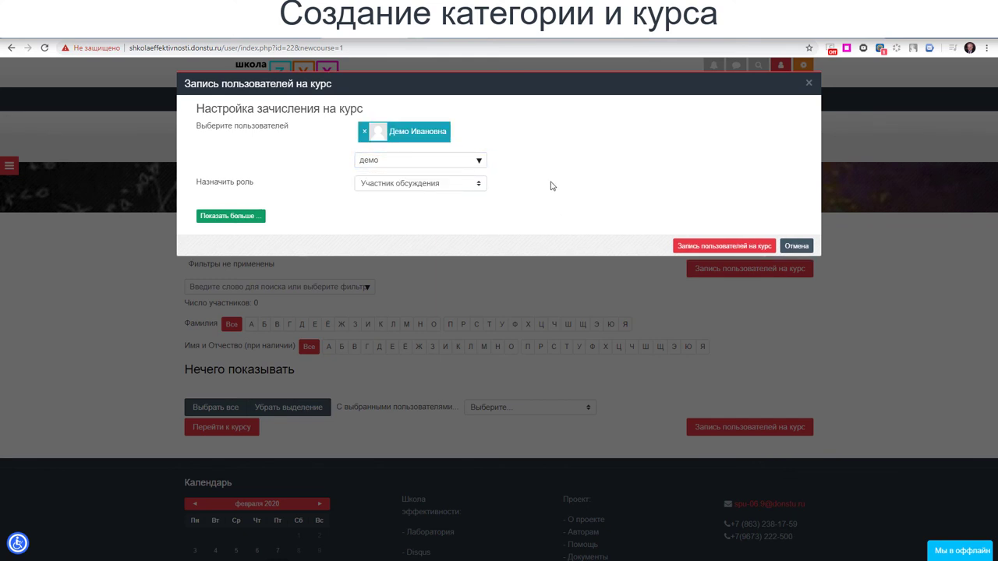
{"action": "left_click", "coordinate": [707, 246]}
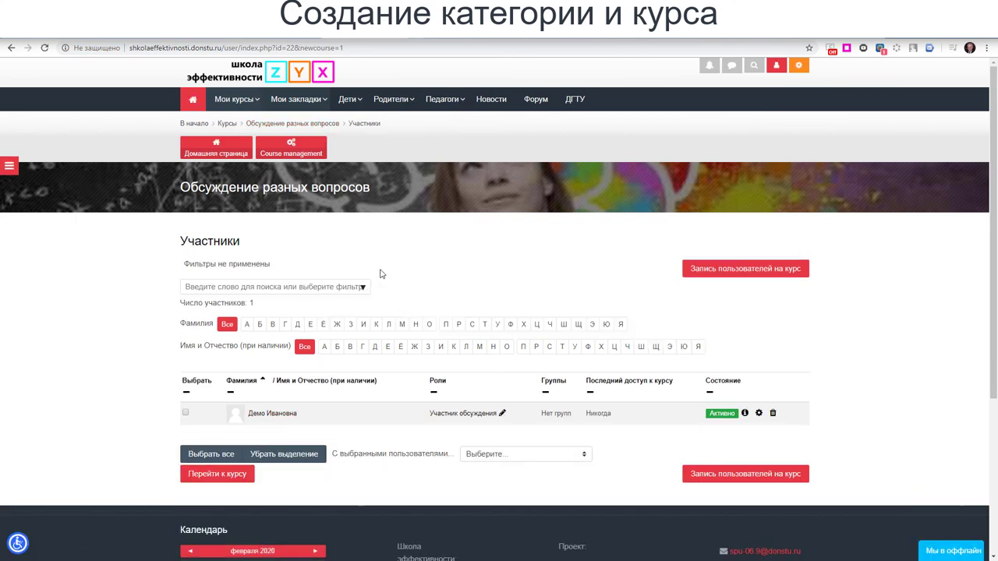
View the main page of the course Обсуждение разных вопросов and open the refreshed course listing of the category Разное.
{"action": "left_click", "coordinate": [307, 125]}
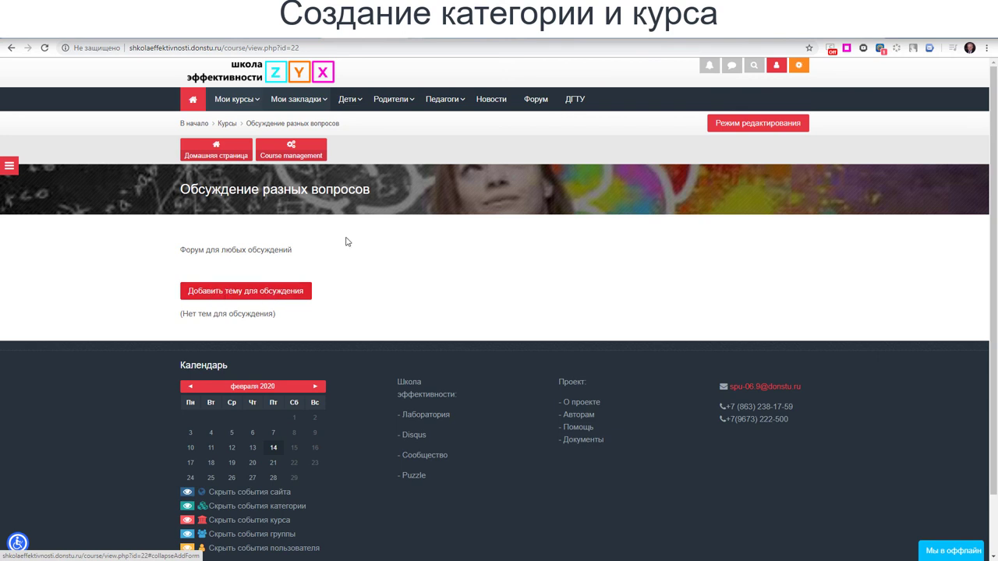
{"action": "left_click", "coordinate": [442, 100]}
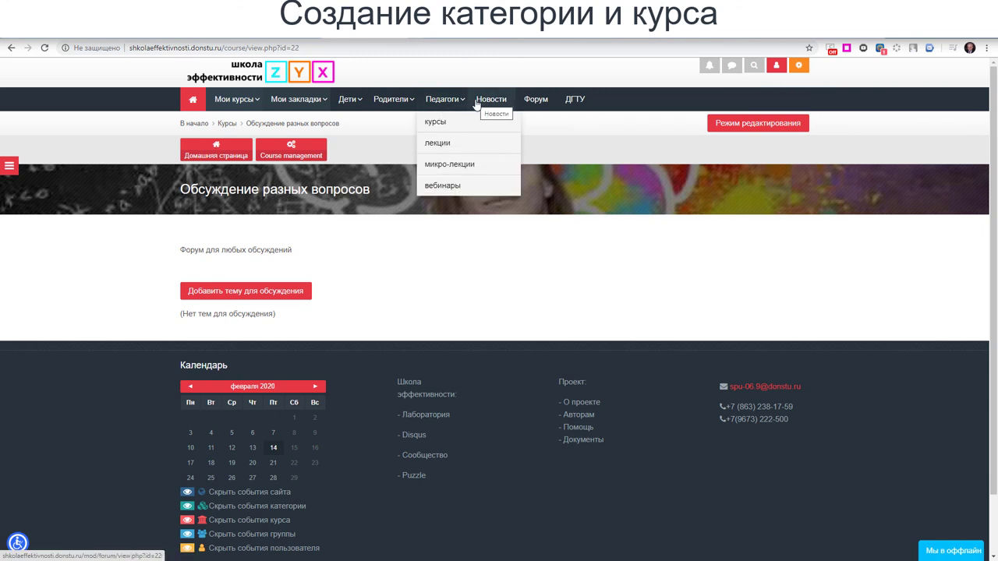
{"action": "left_click", "coordinate": [436, 122]}
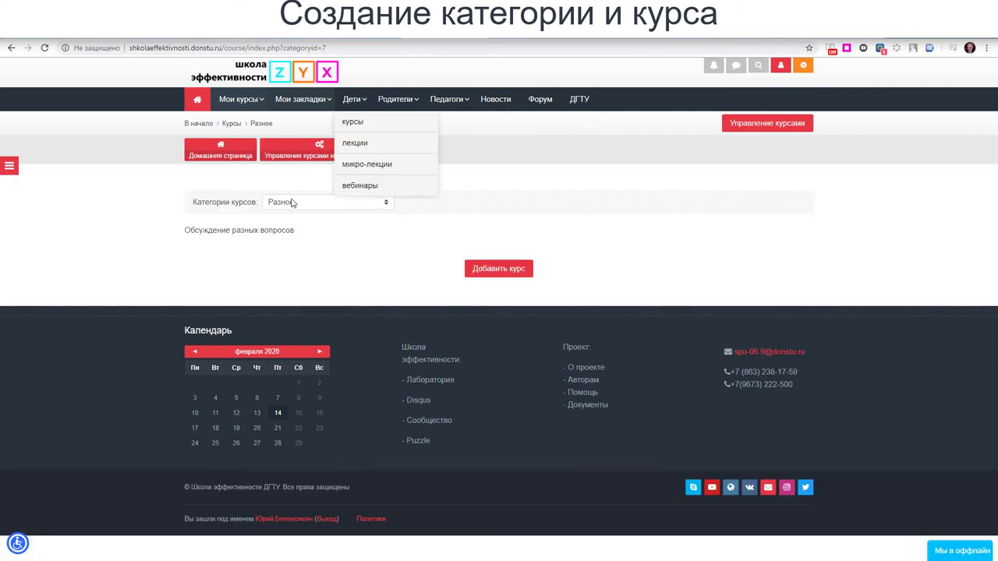
{"action": "left_click", "coordinate": [44, 47]}
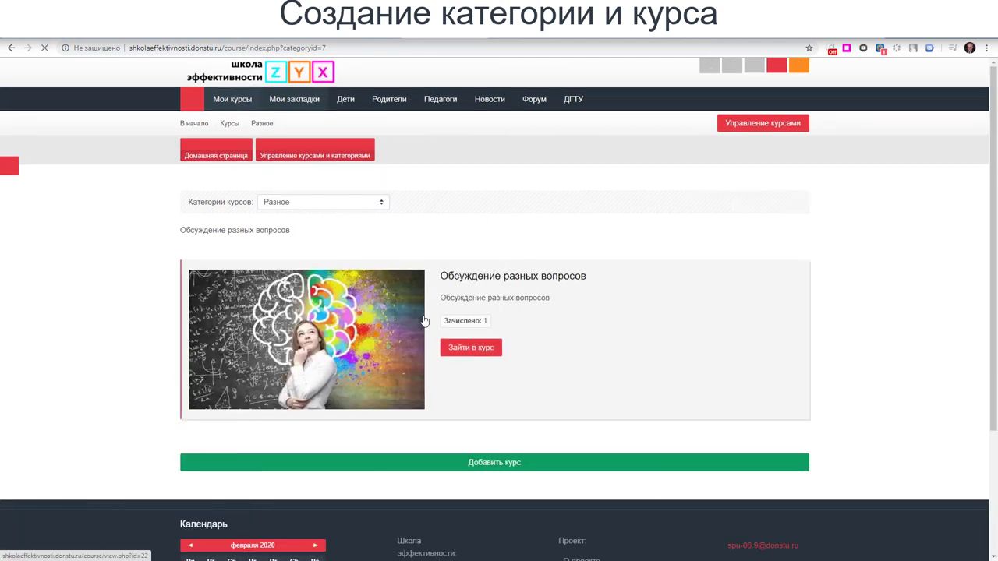
Examine the course card's image, description and enrolment information, and look through the list of course categories.
{"action": "scroll", "coordinate": [132, 310], "scroll_direction": "down", "scroll_amount": 1}
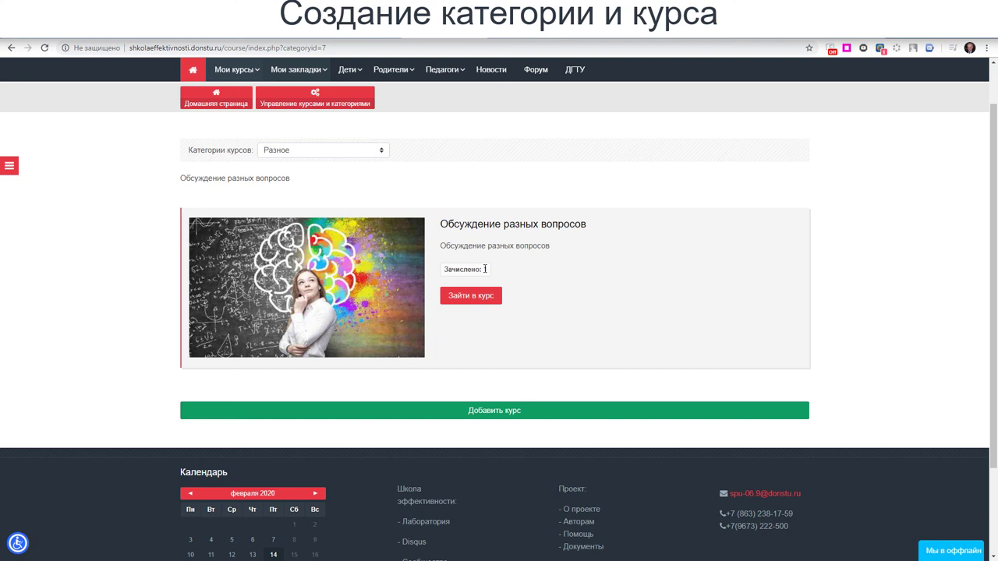
{"action": "left_click_drag", "start_coordinate": [443, 245], "coordinate": [580, 252]}
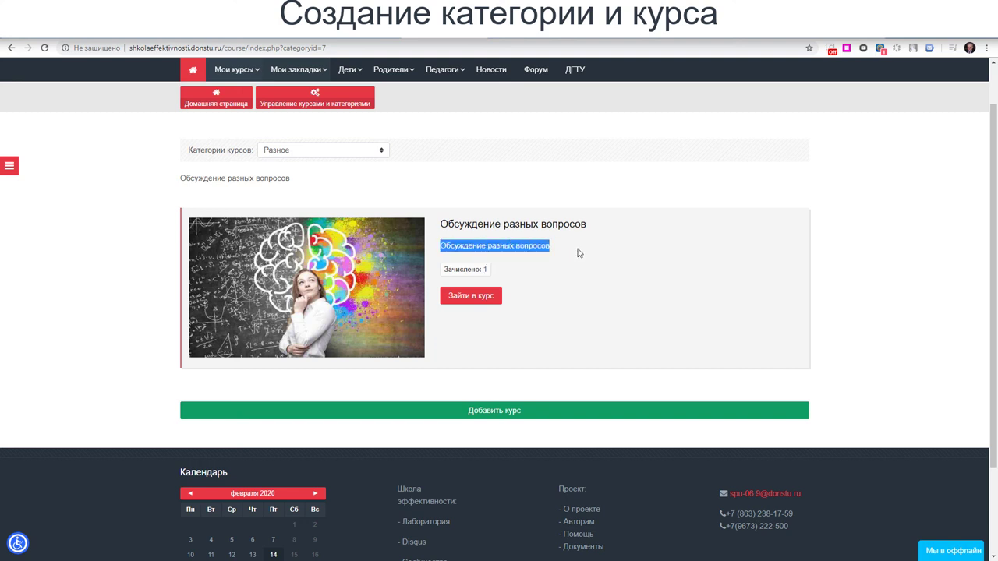
{"action": "left_click", "coordinate": [573, 259]}
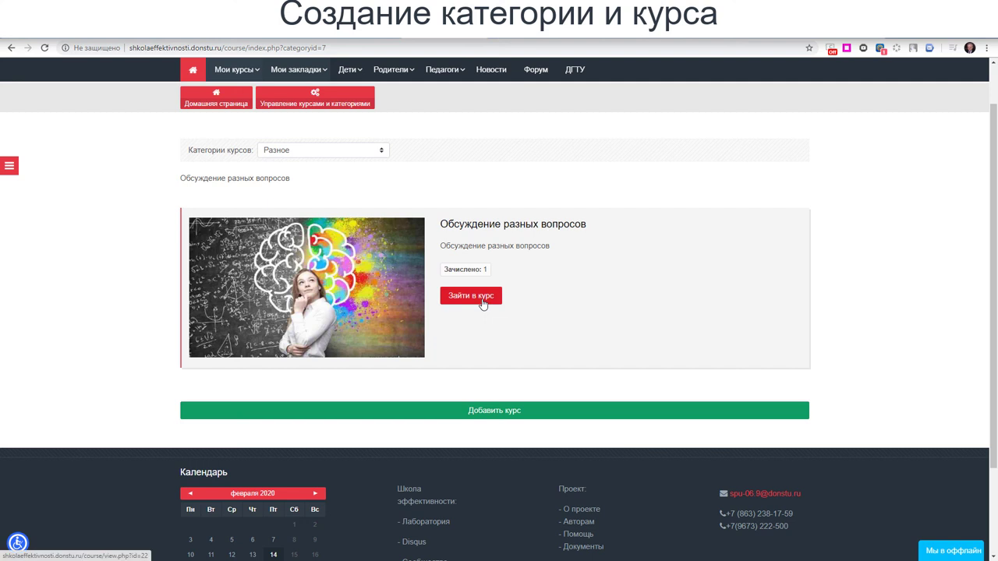
{"action": "left_click", "coordinate": [382, 152]}
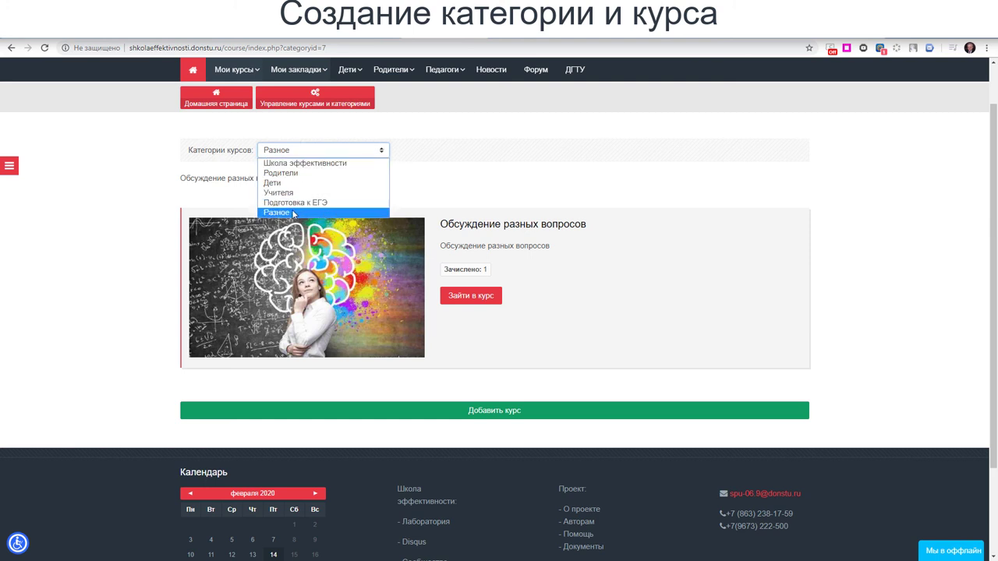
{"action": "left_click", "coordinate": [382, 152]}
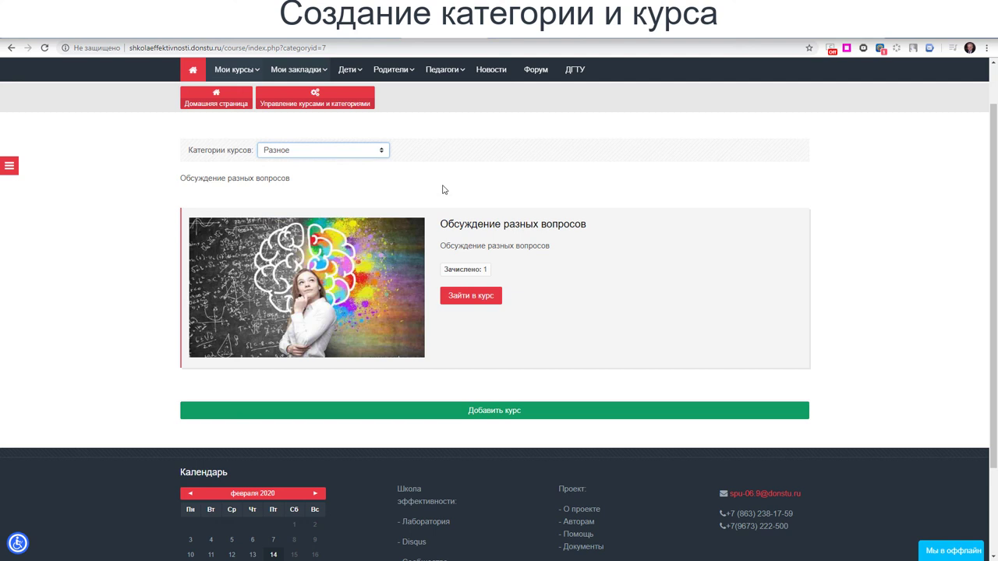